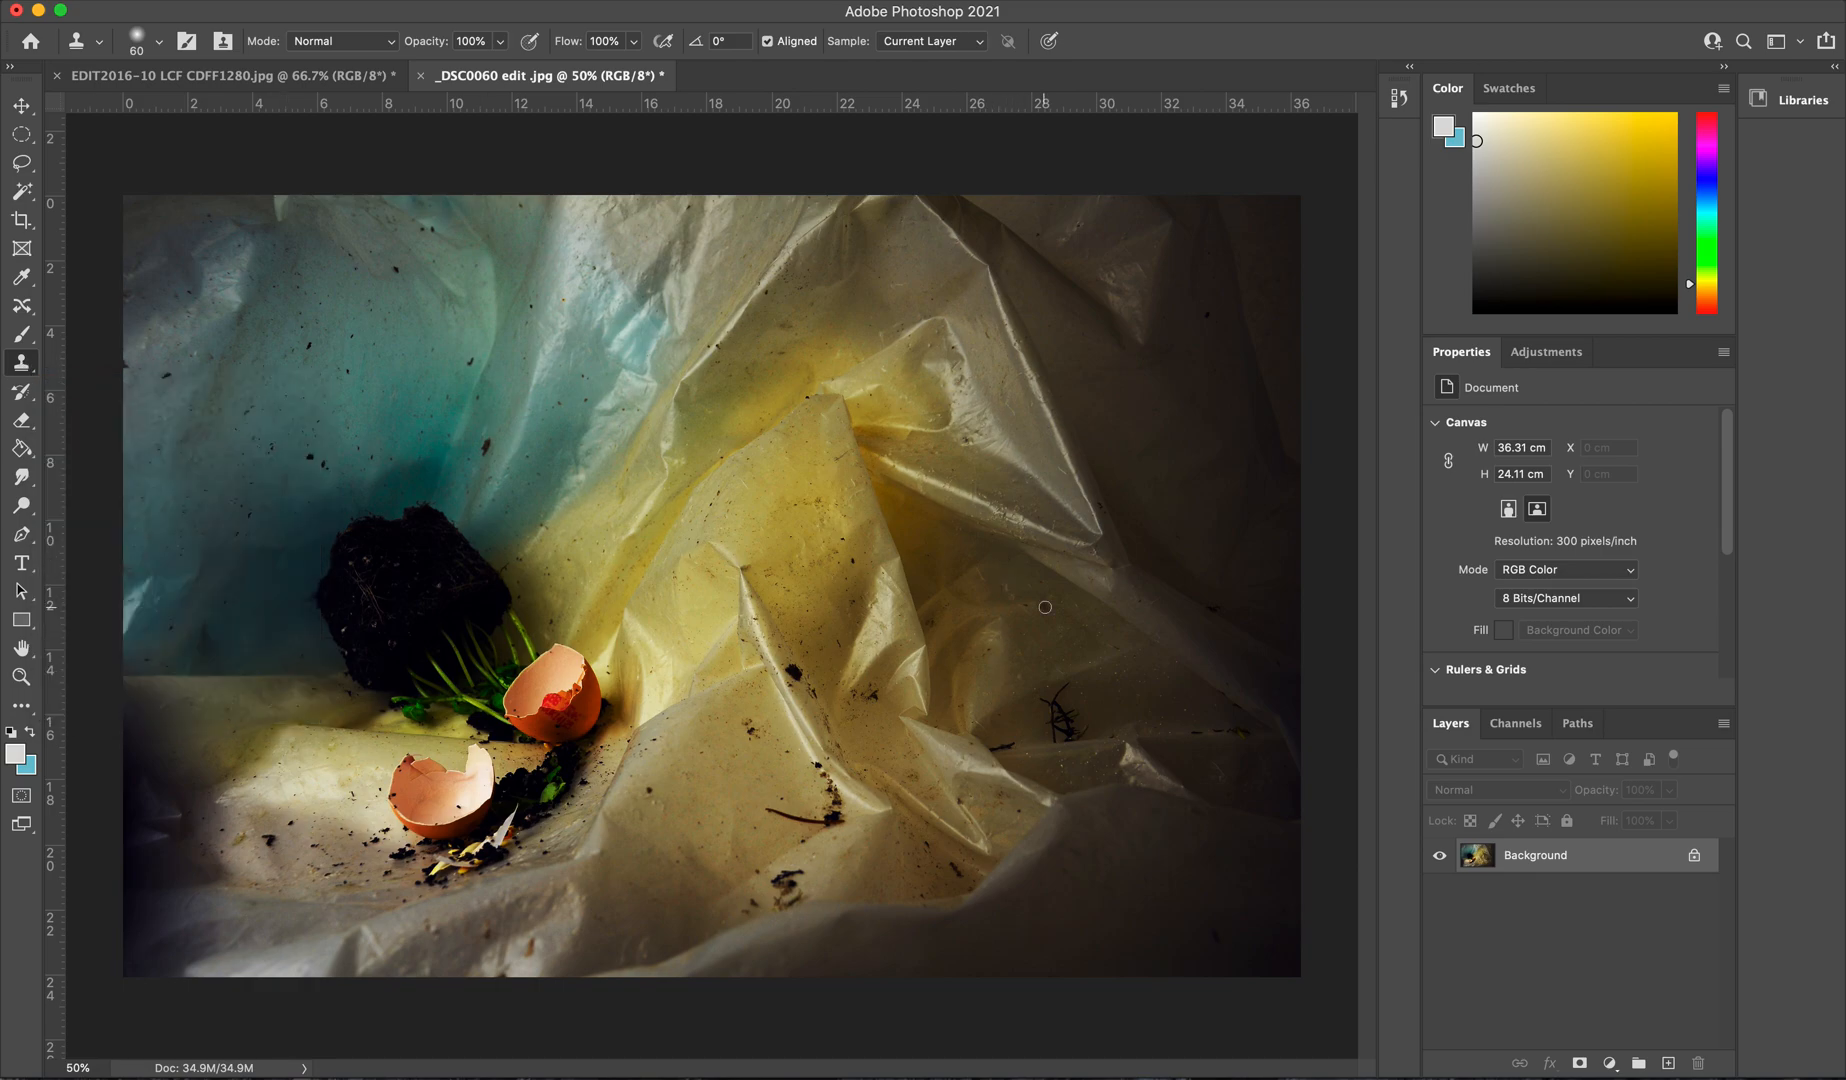
# Set the Clone Stamp brush size to 70 px for retouching the dark specks on the yellow plastic
pyautogui.press('super+equal')
pyautogui.press('super+equal')
pyautogui.press('super+equal')
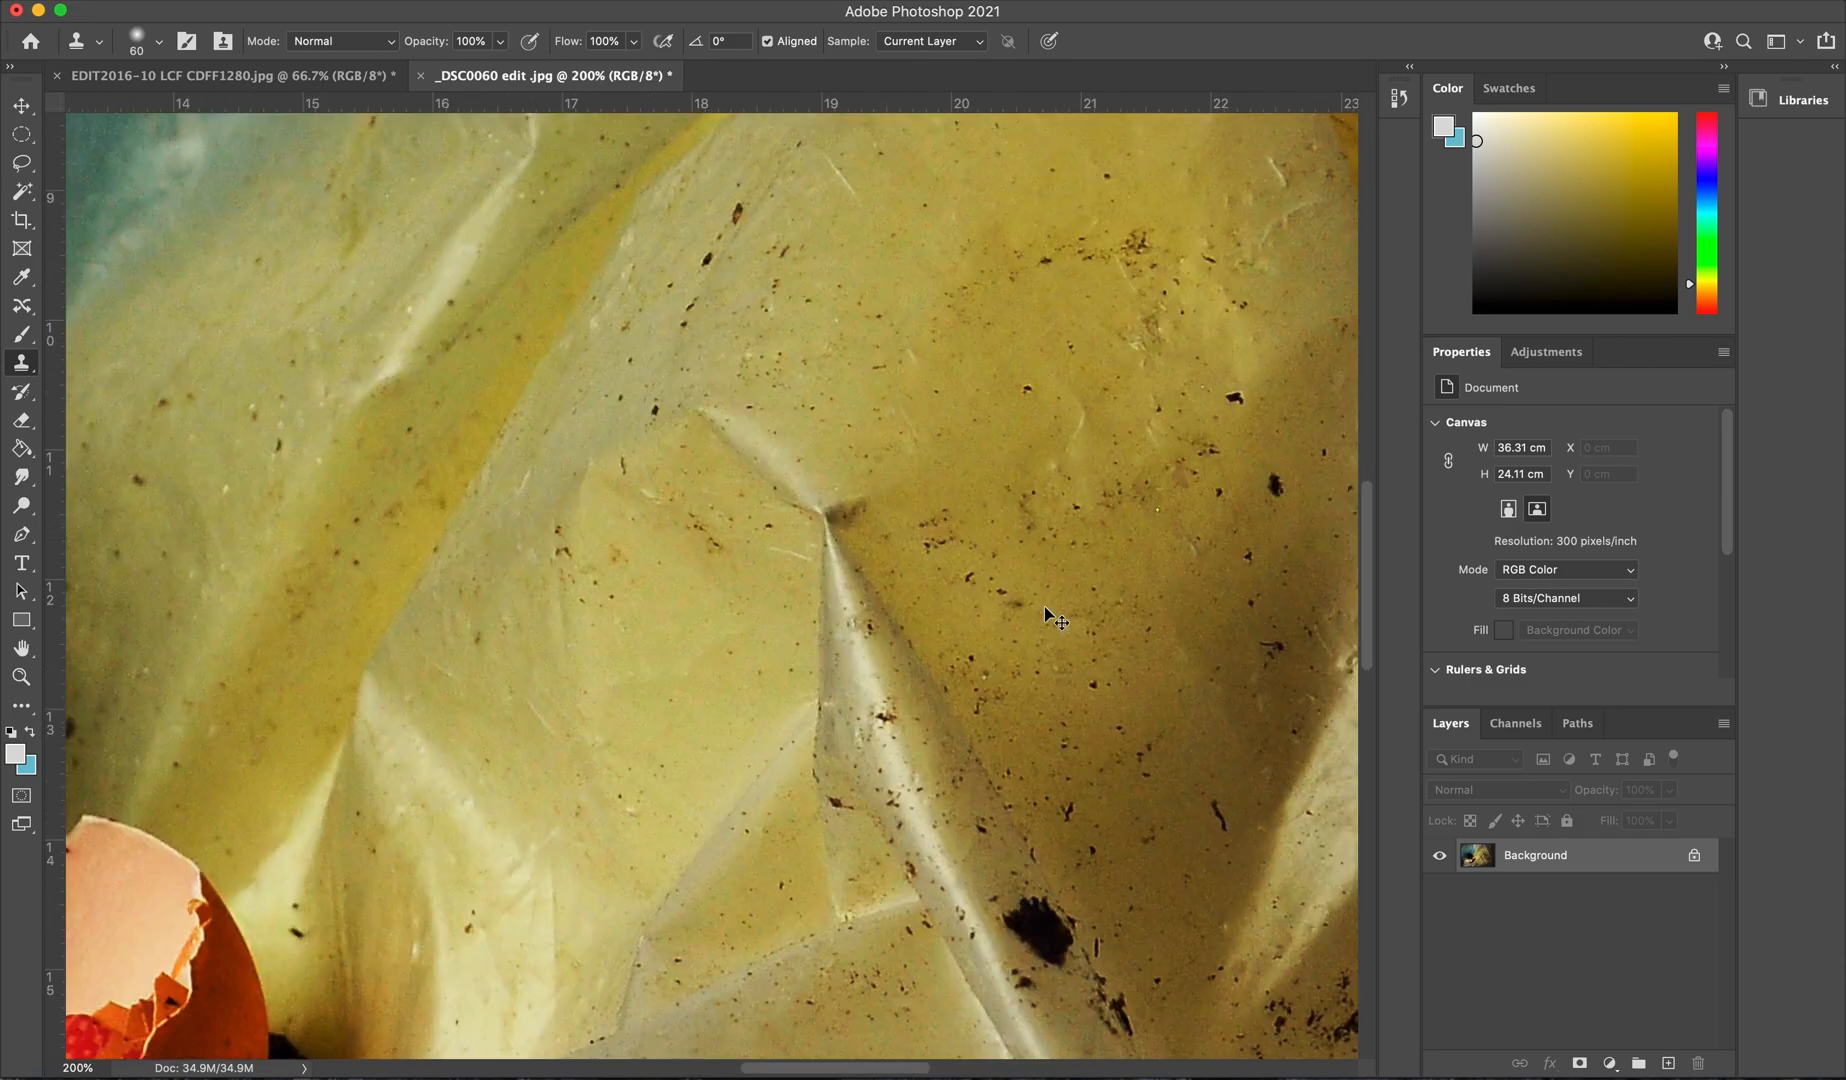
pyautogui.hscroll(5, 1044, 607)
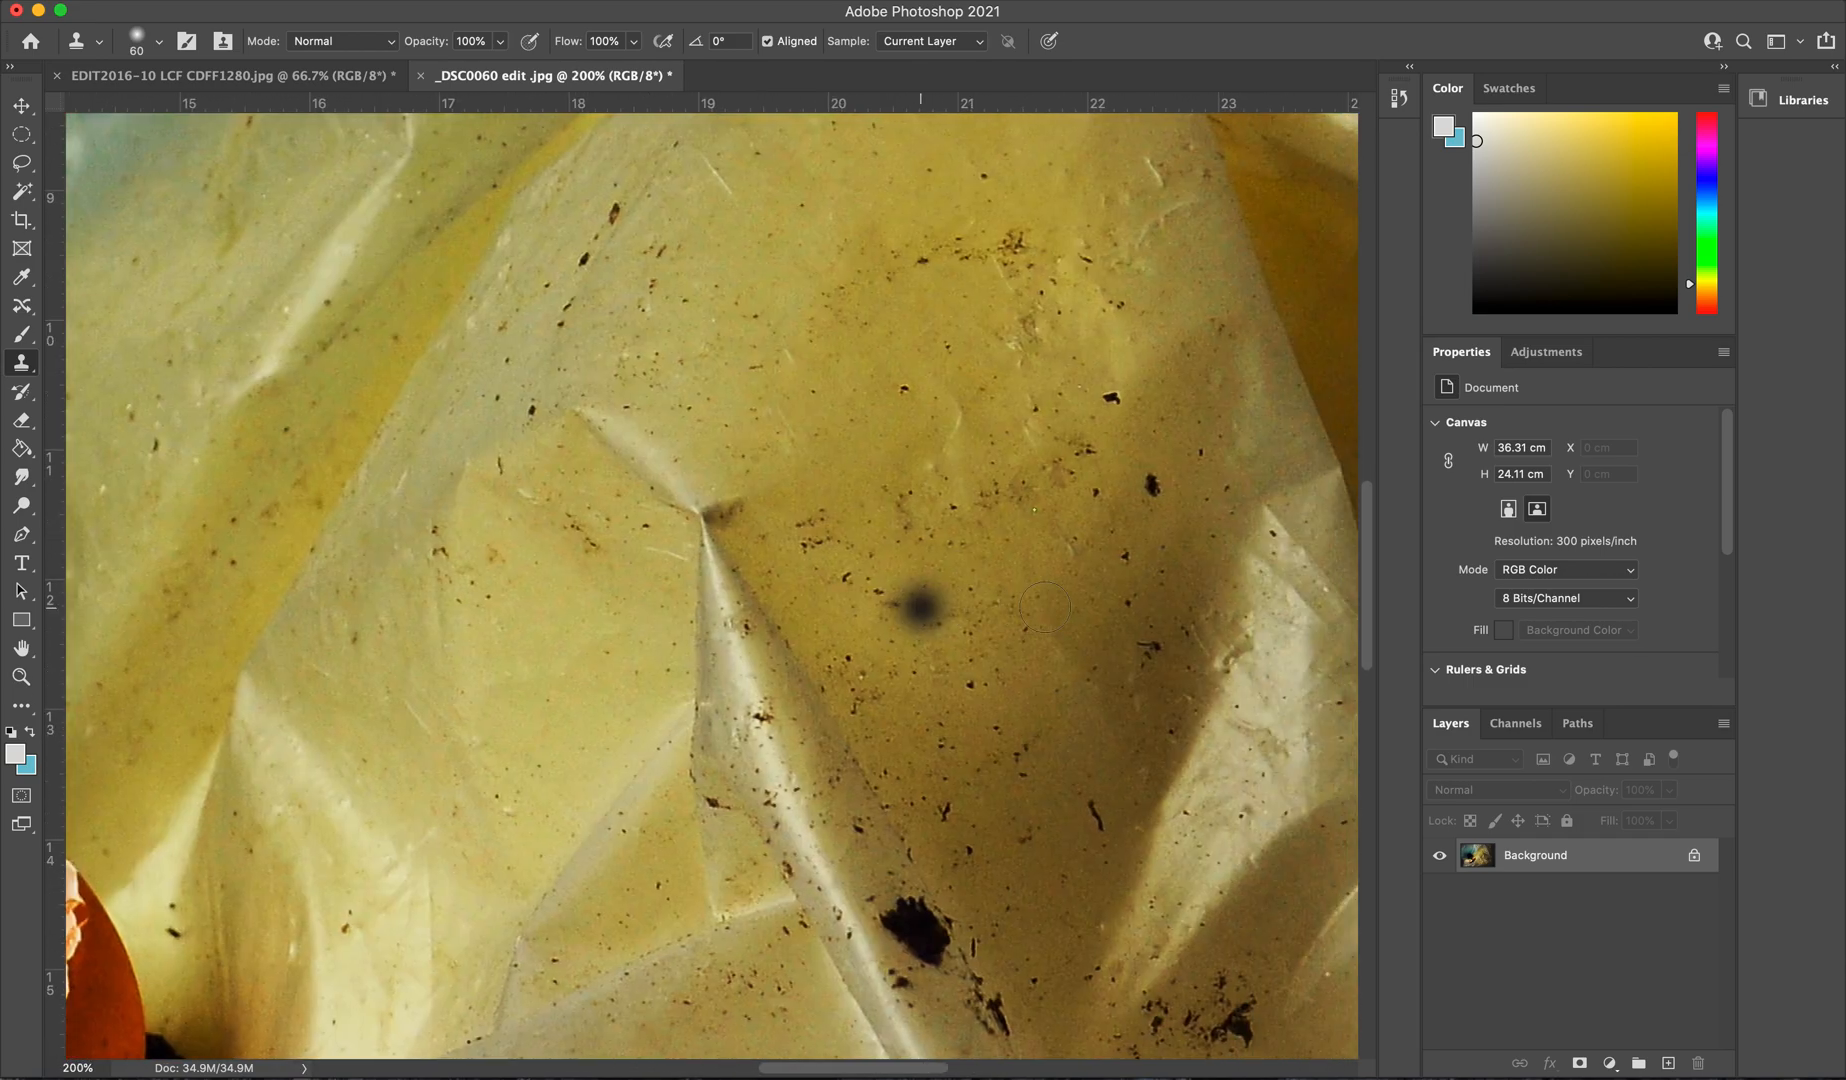
pyautogui.hscroll(3, 1044, 607)
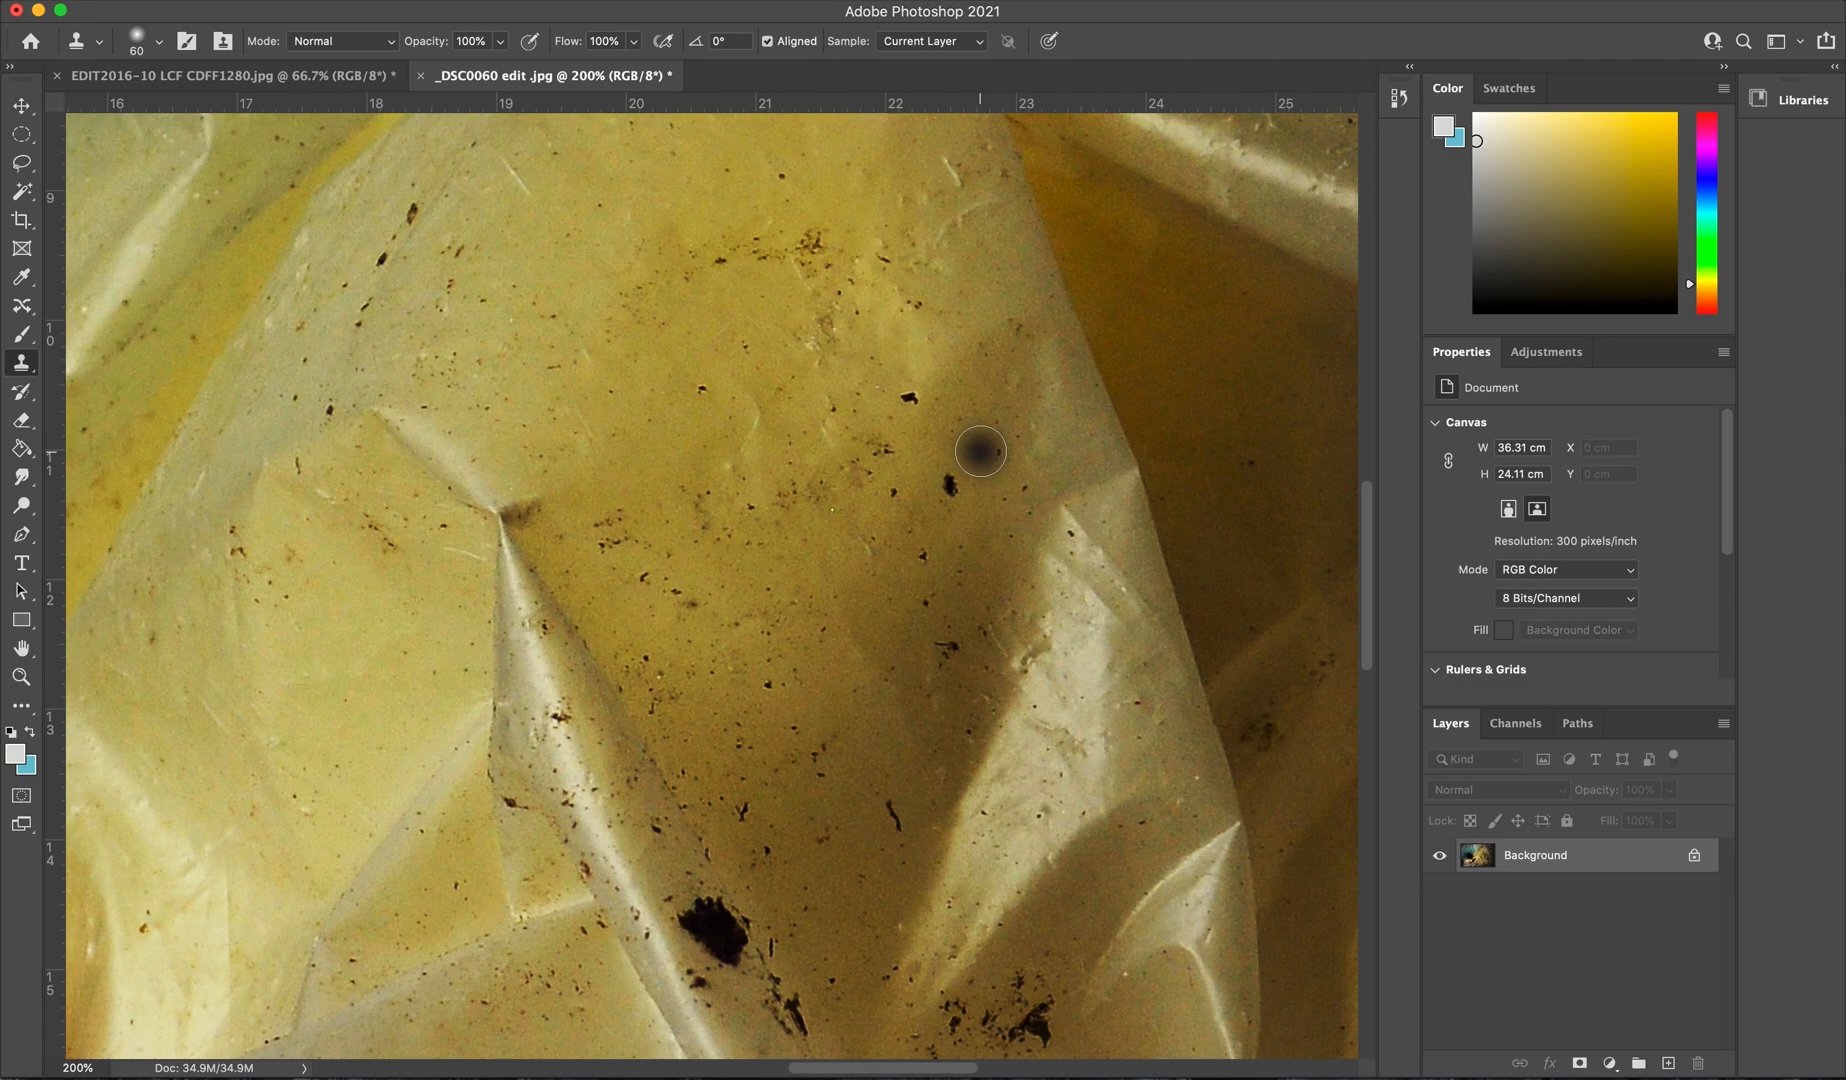
pyautogui.click(159, 42)
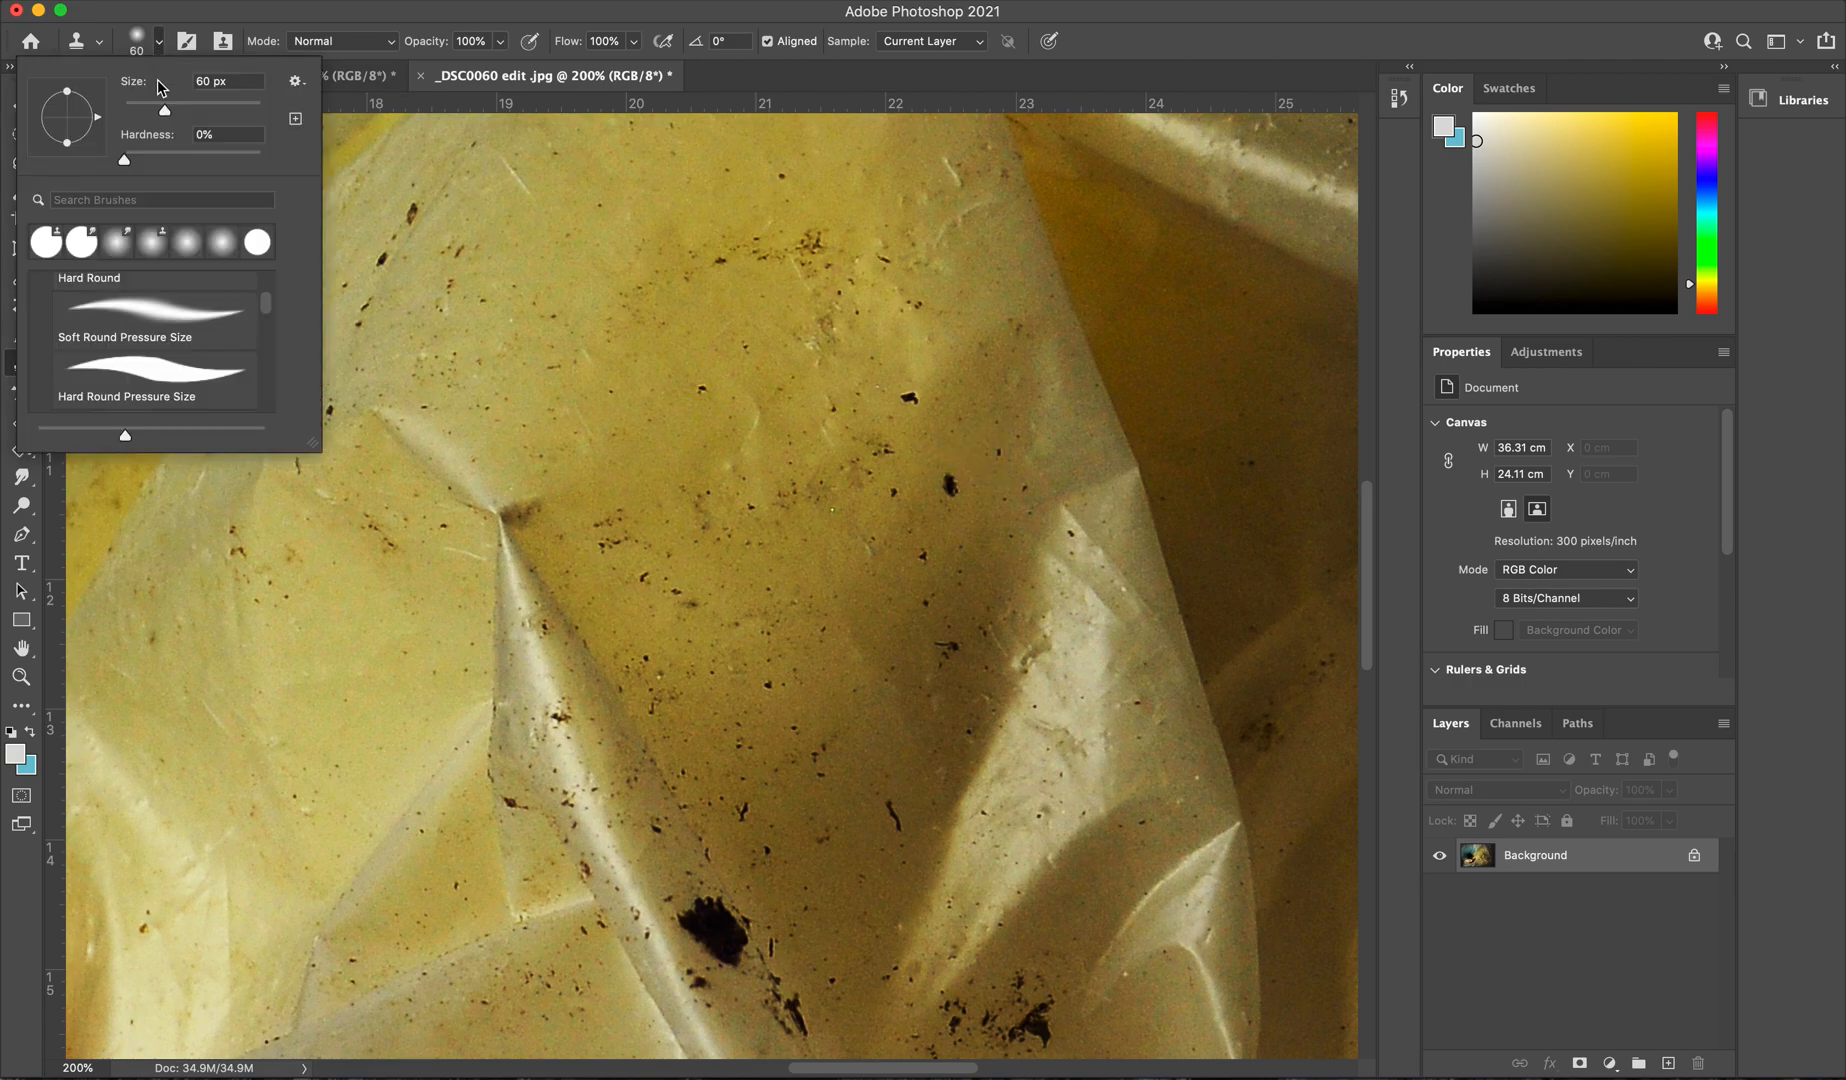
pyautogui.click(163, 41)
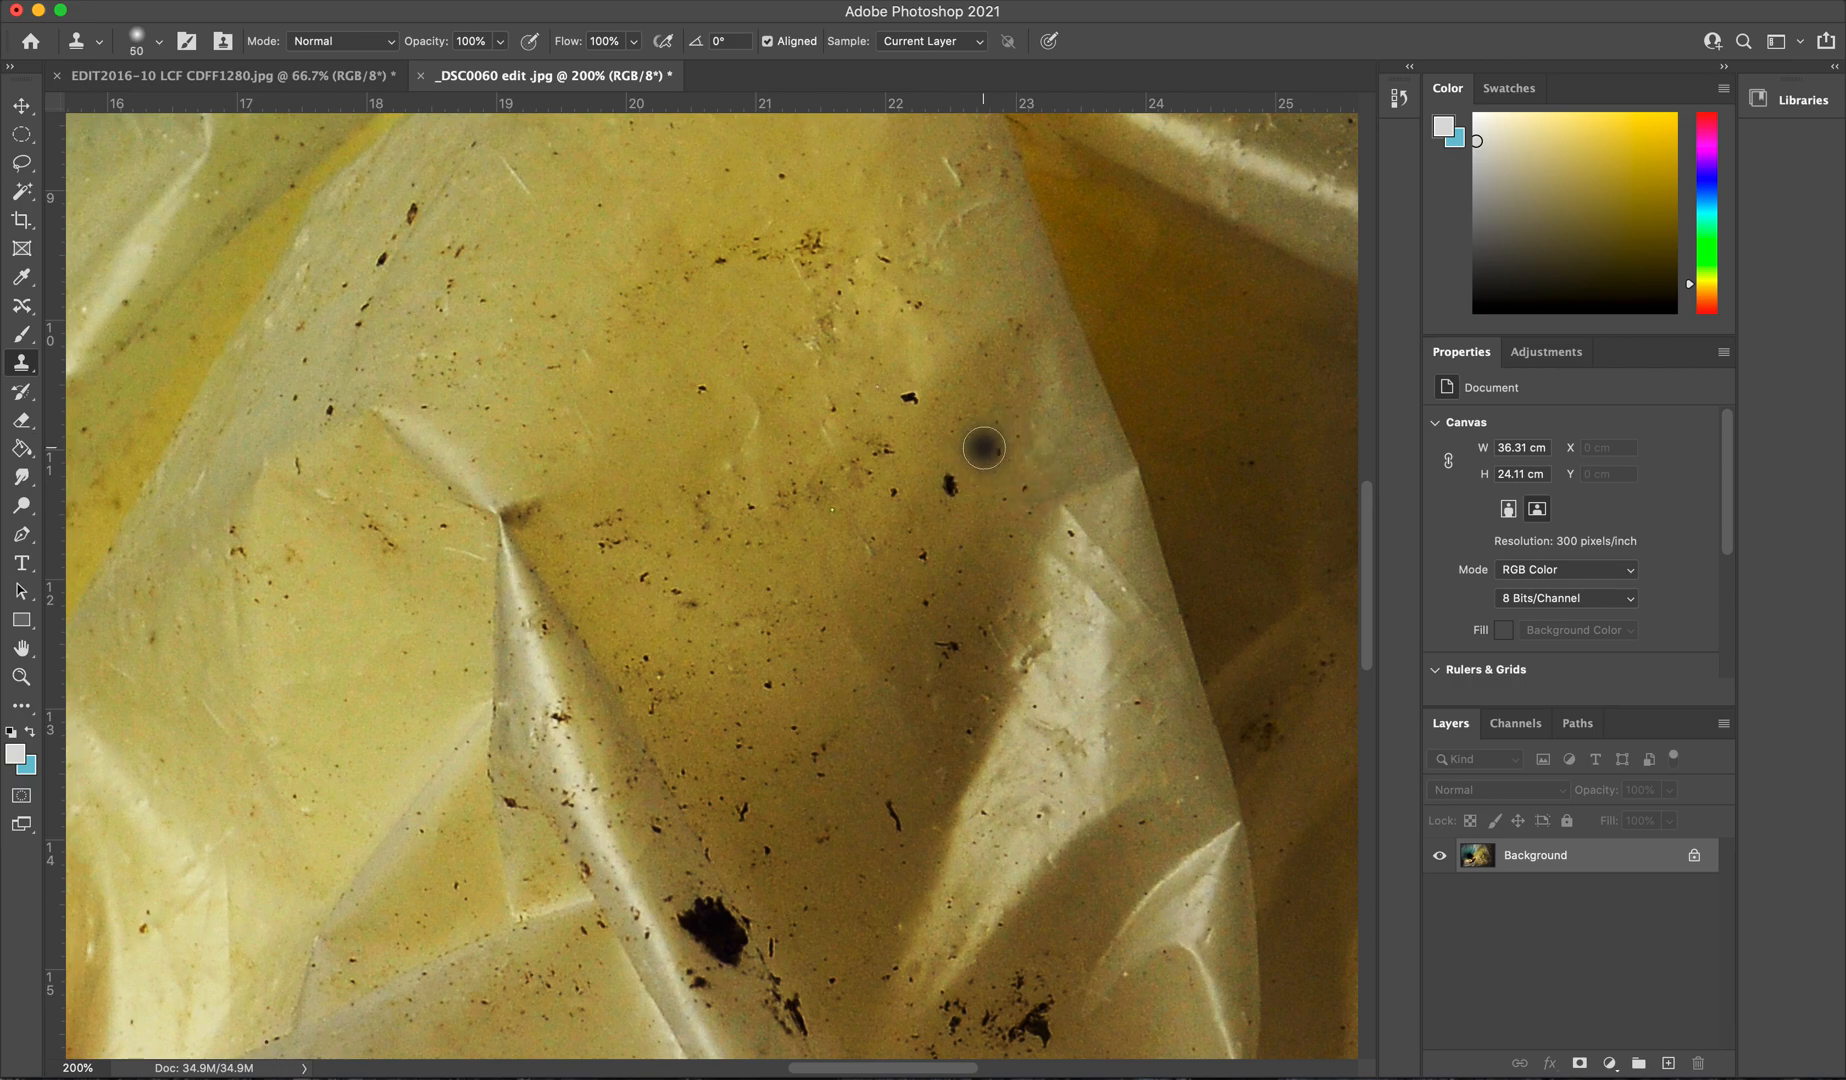
pyautogui.press(']')
pyautogui.press(']')
pyautogui.press(']')
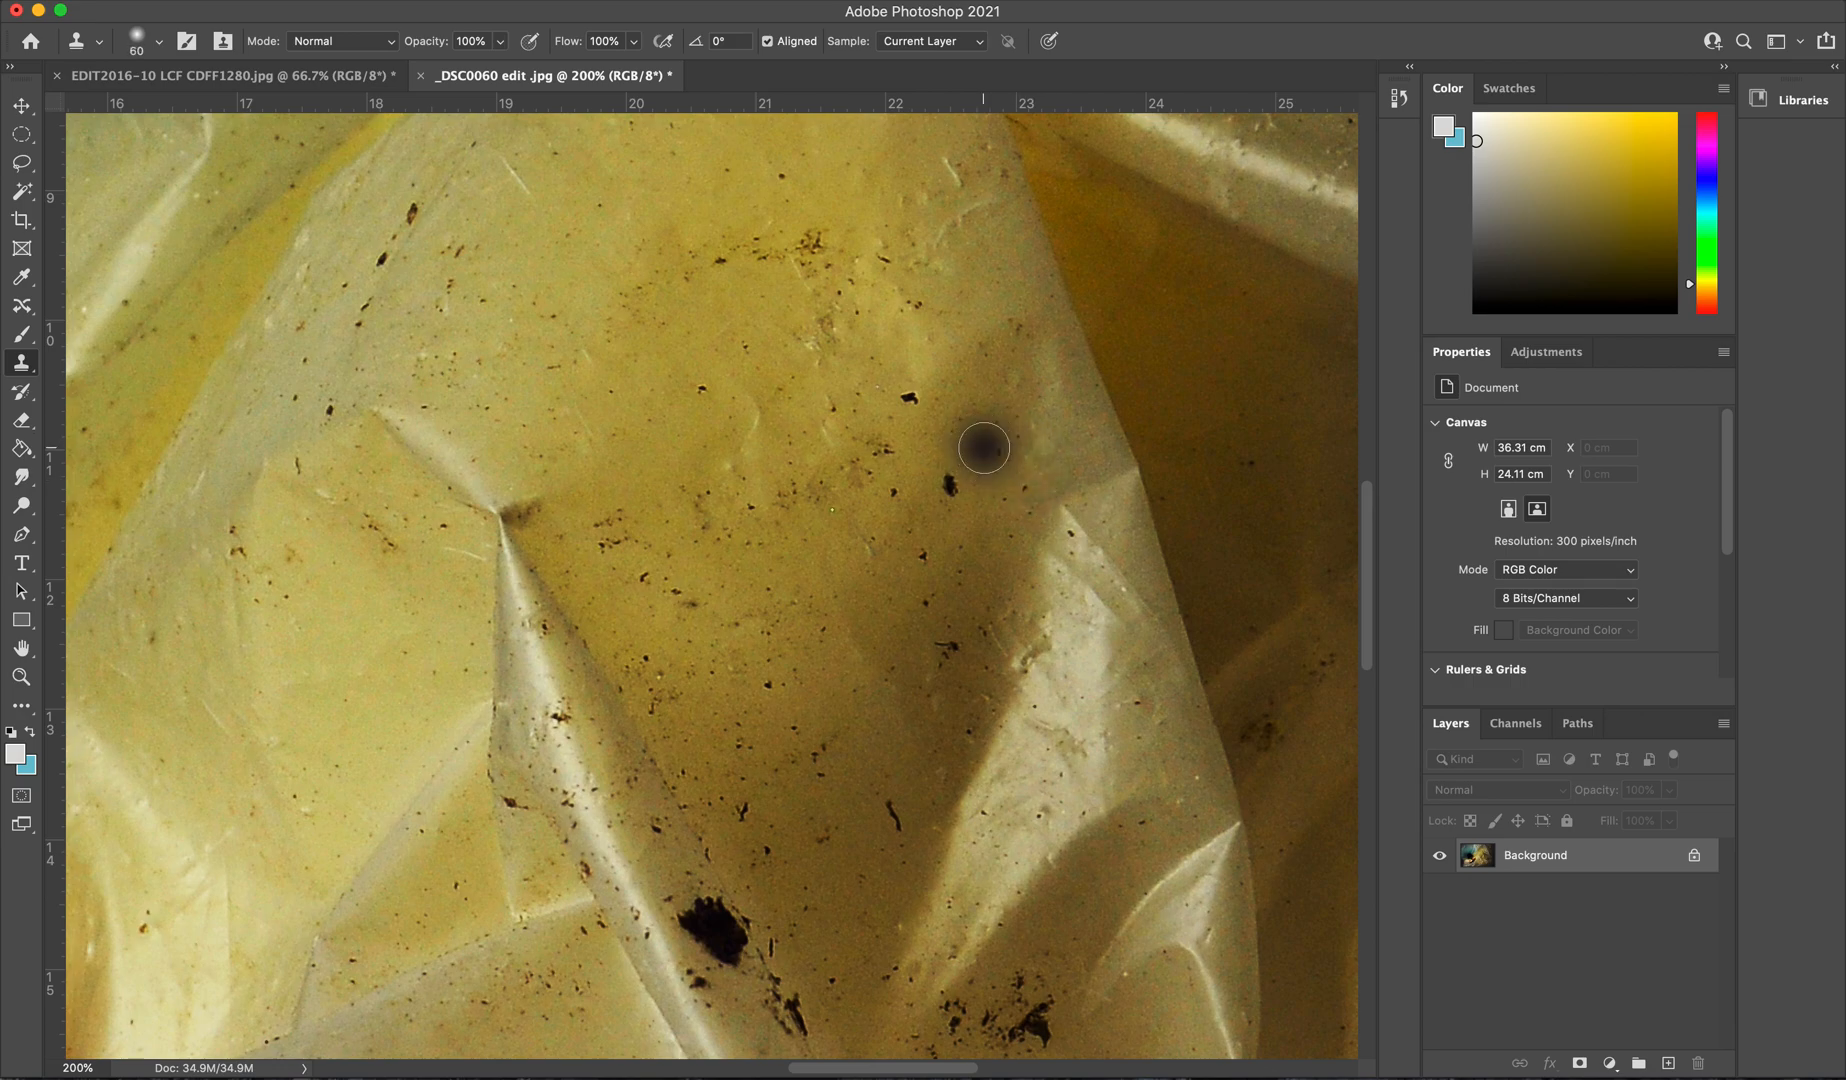
pyautogui.press(']')
pyautogui.press(']')
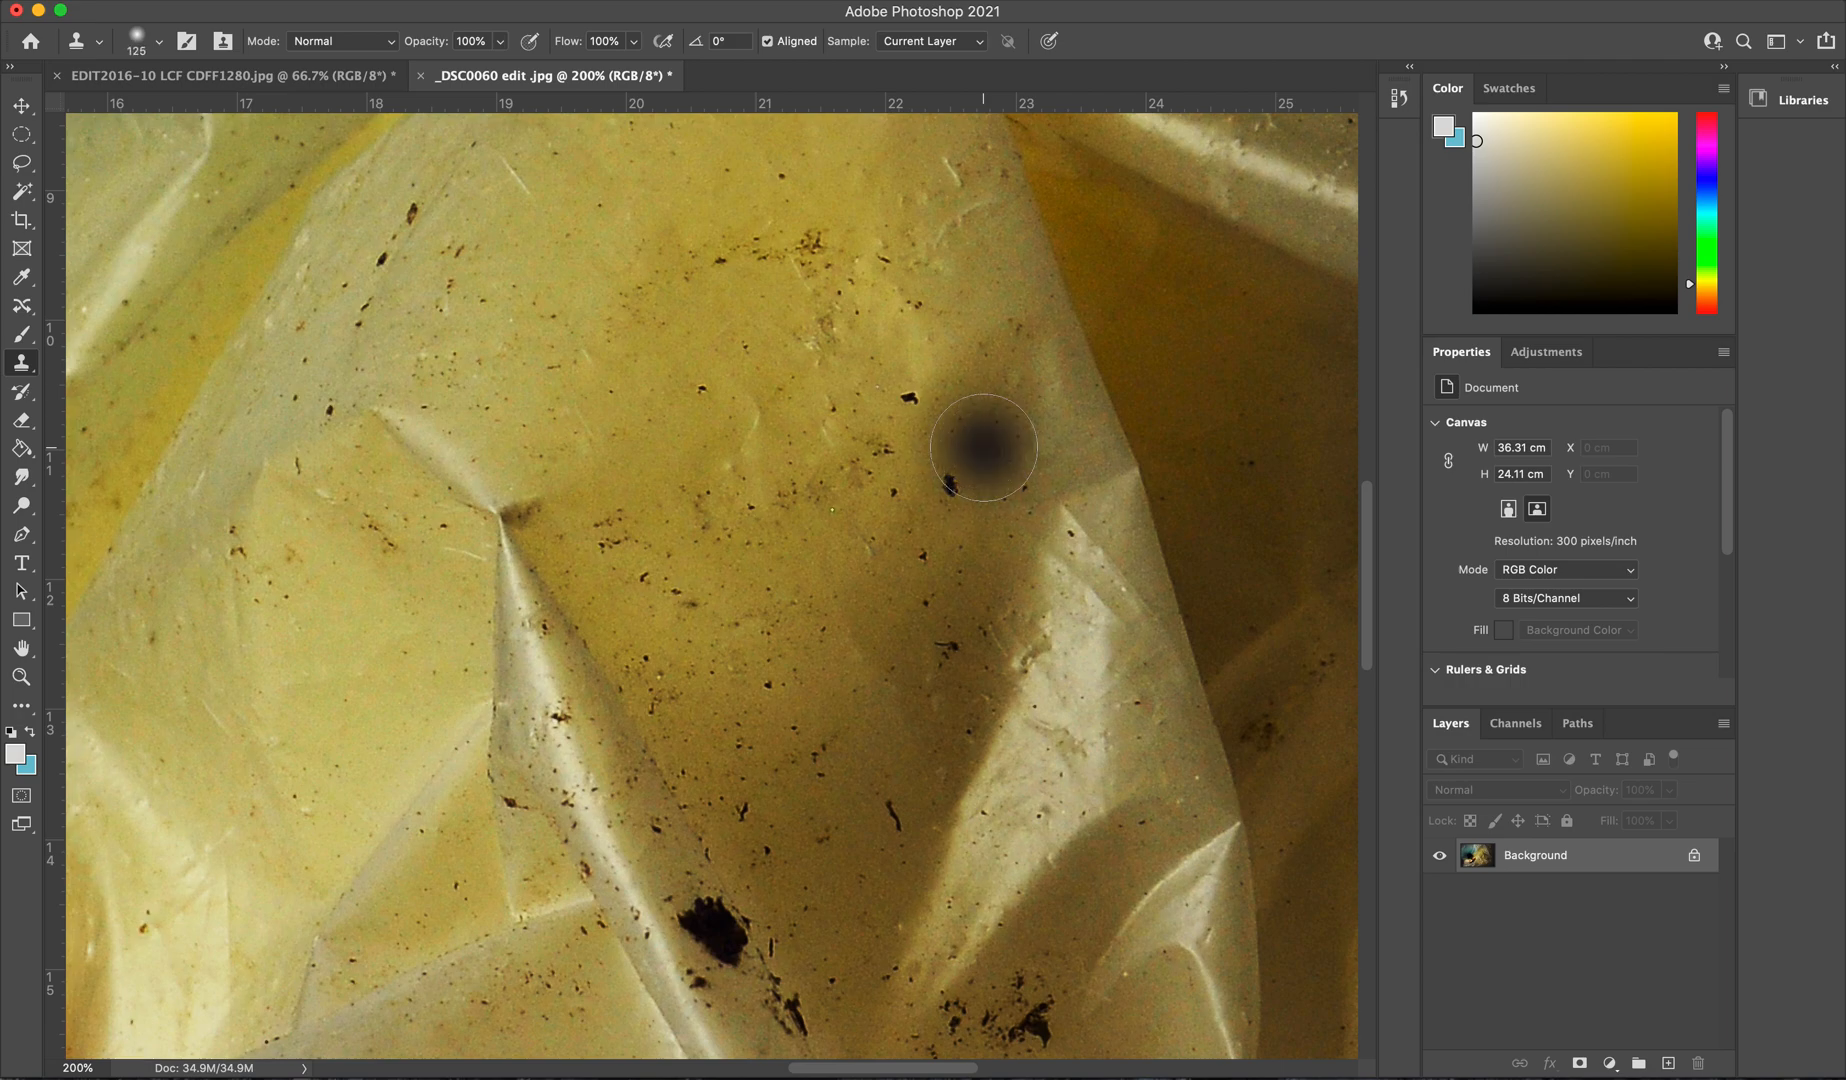
pyautogui.press('[')
pyautogui.press('[')
pyautogui.press('[')
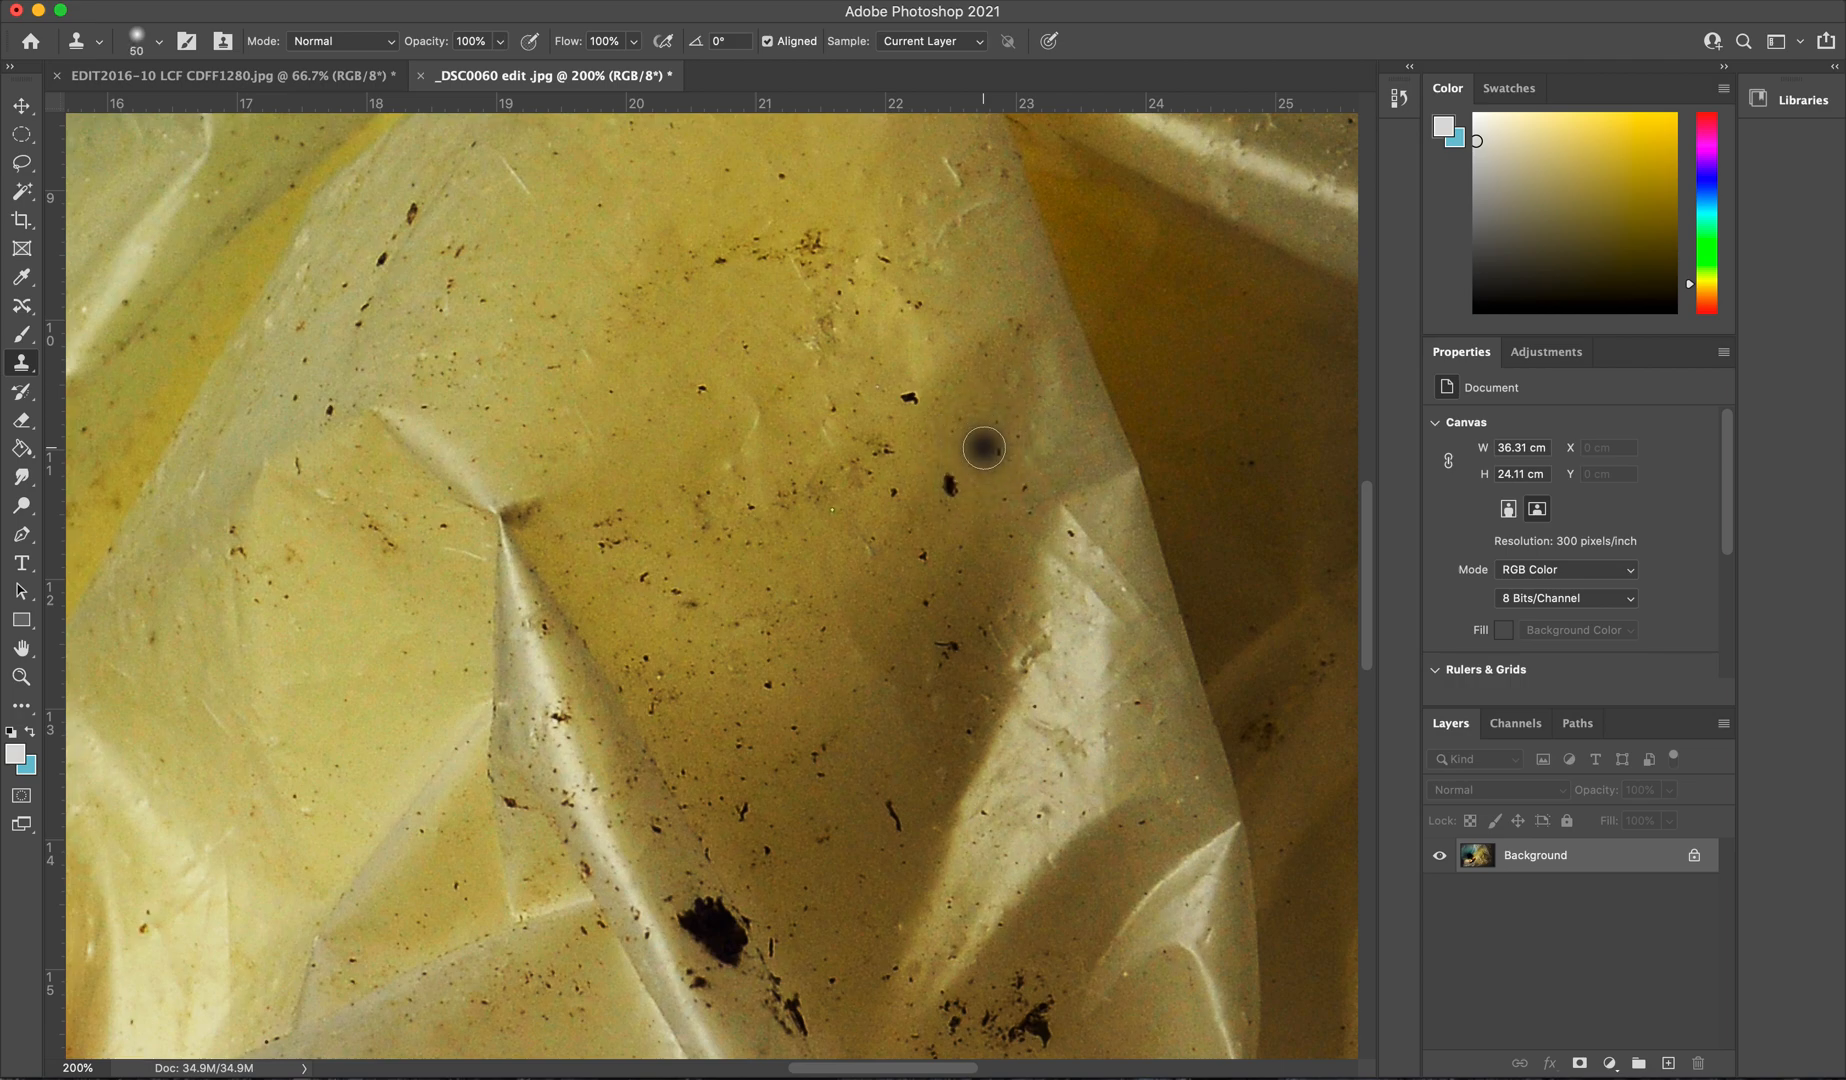
pyautogui.press('[')
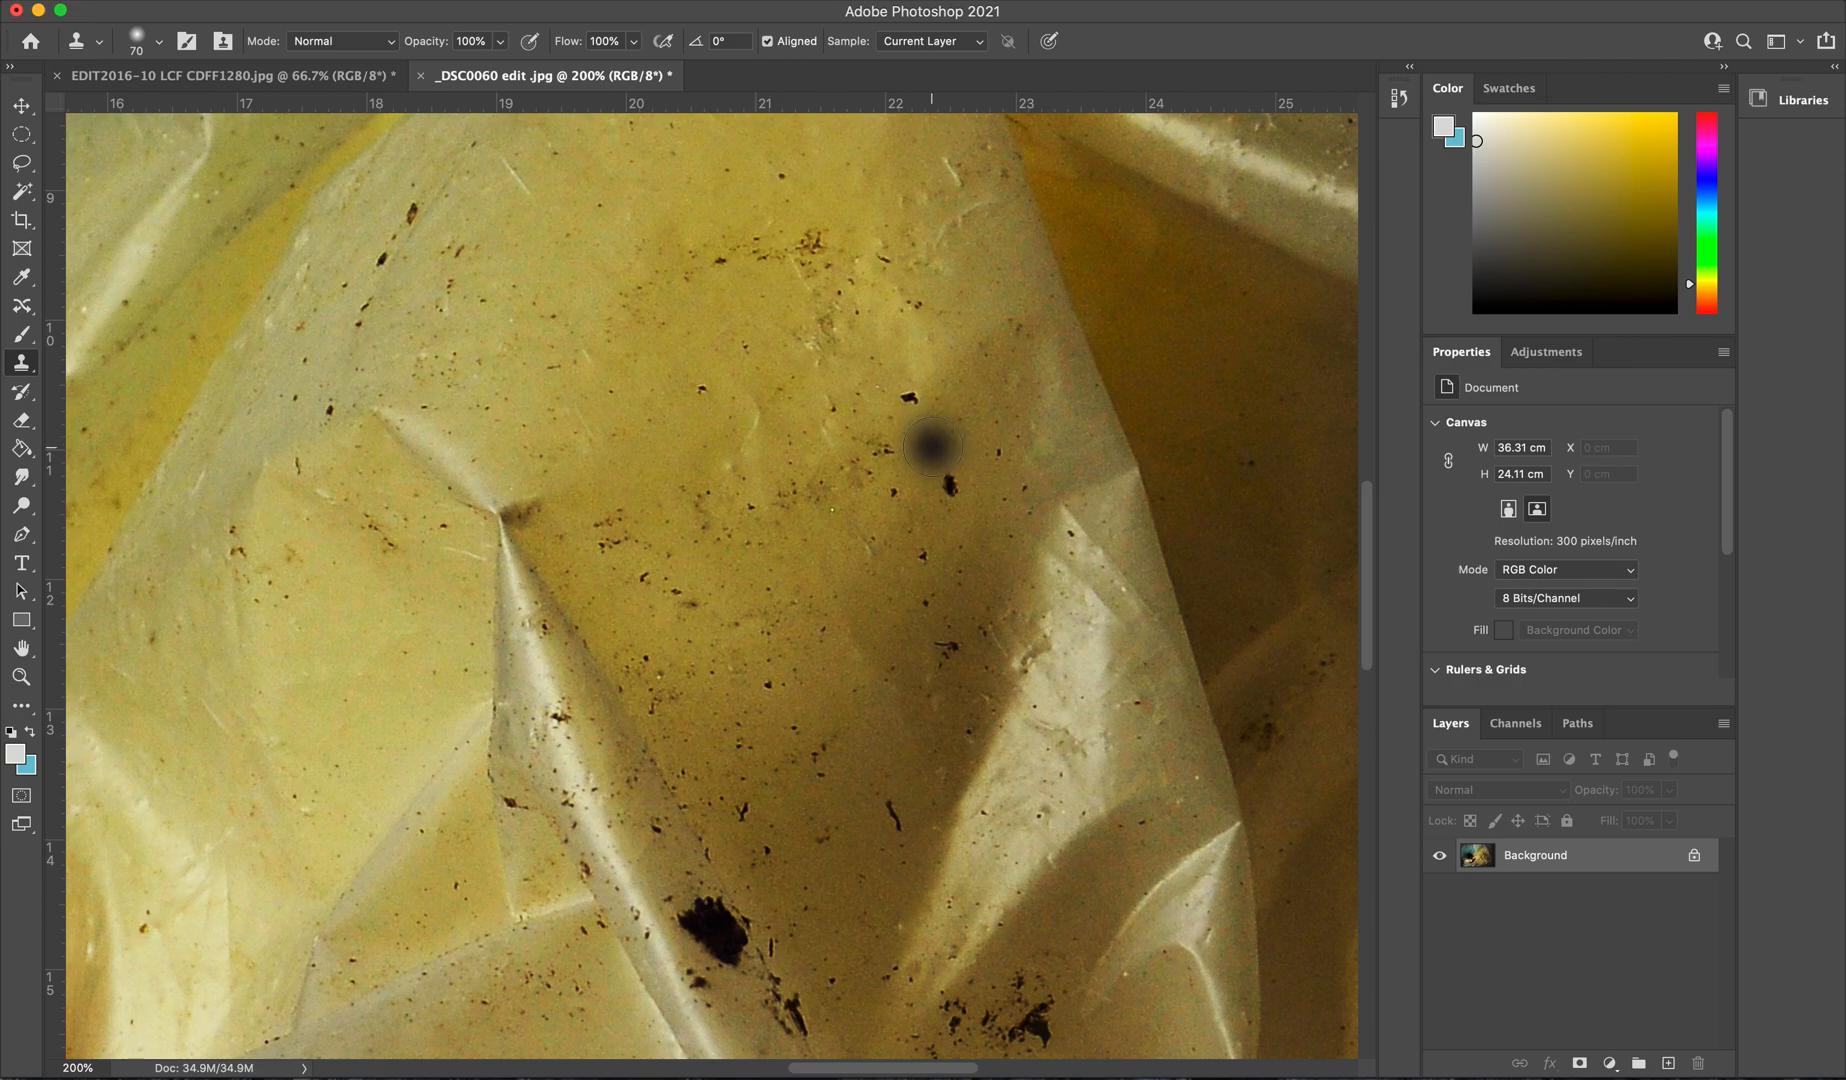
# Sample clean plastic beside the lower right black speck and clone it over the speck
pyautogui.keyDown('alt'); pyautogui.click(932, 449); pyautogui.keyUp('alt')
pyautogui.keyDown('alt'); pyautogui.click(924, 455); pyautogui.keyUp('alt')
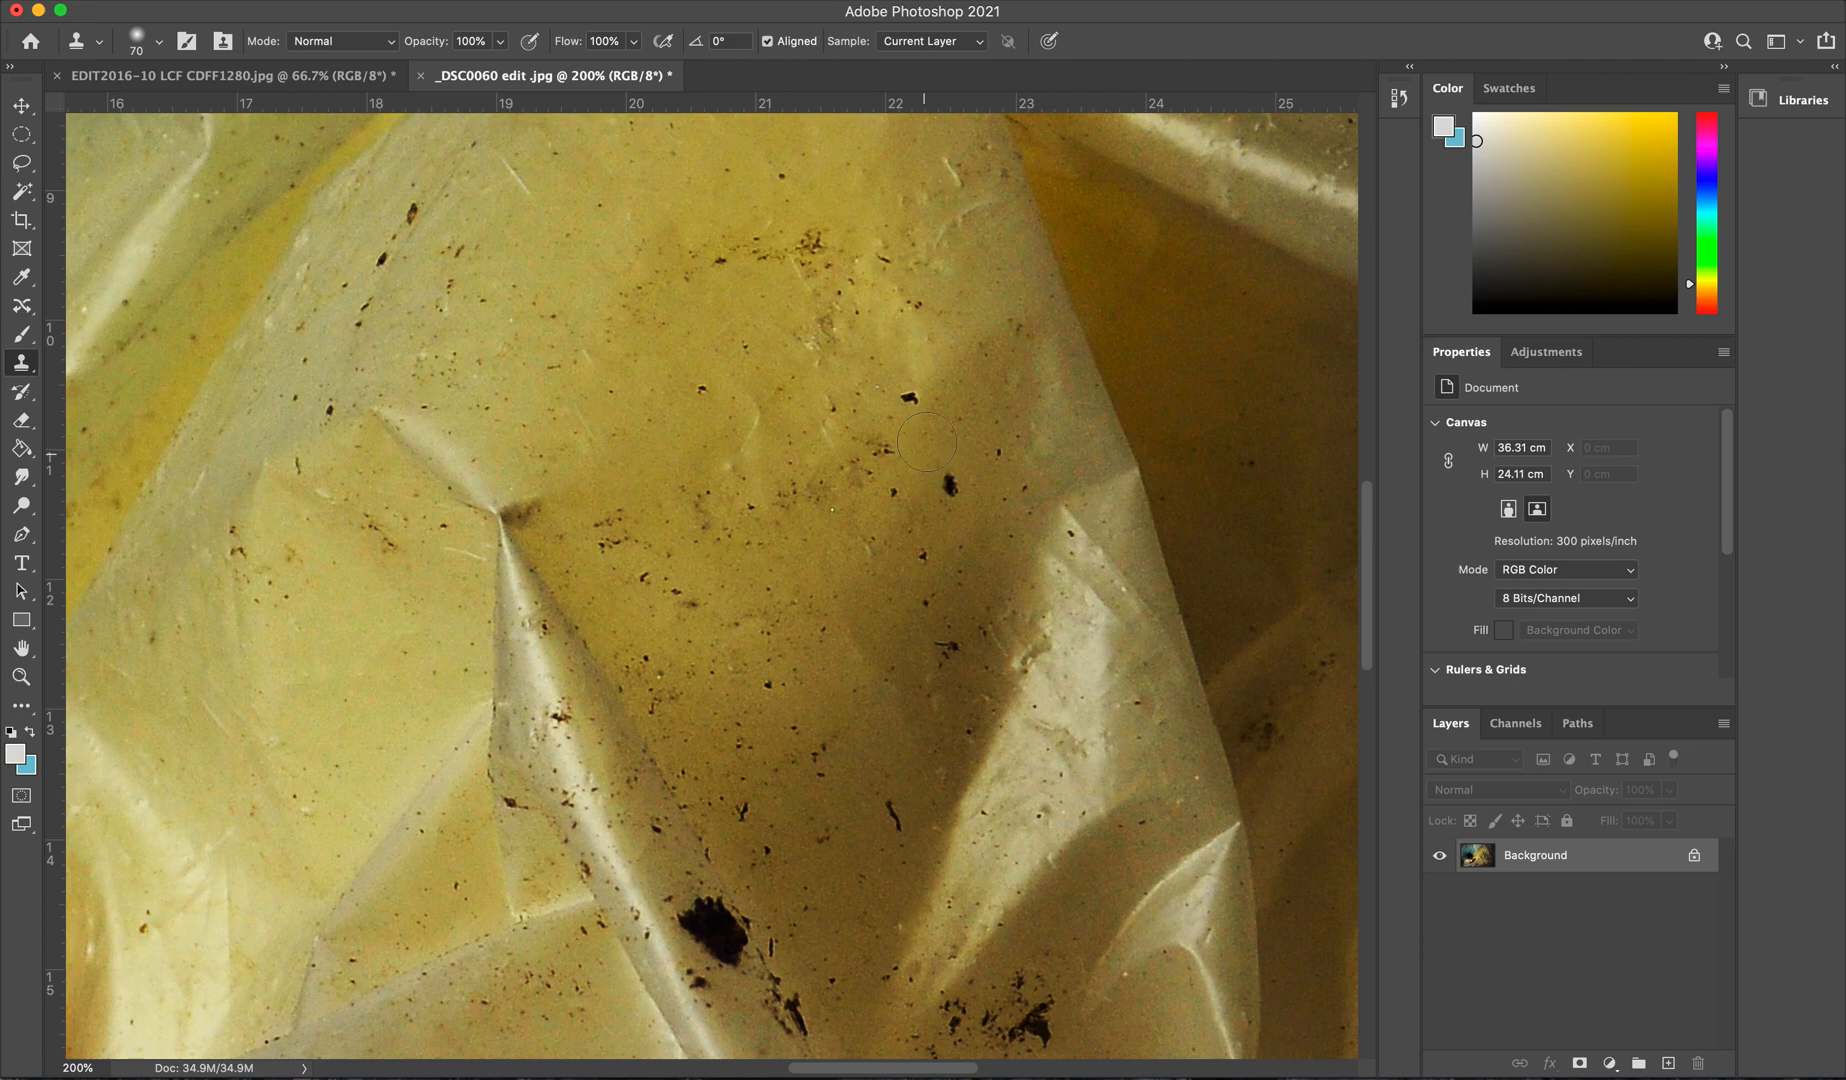
pyautogui.click(950, 484)
pyautogui.click(953, 486)
pyautogui.click(955, 485)
# Reduce the brush to 45 px and clone the plastic just above the remaining larger speck over it
pyautogui.press('super+minus')
pyautogui.press('super+minus')
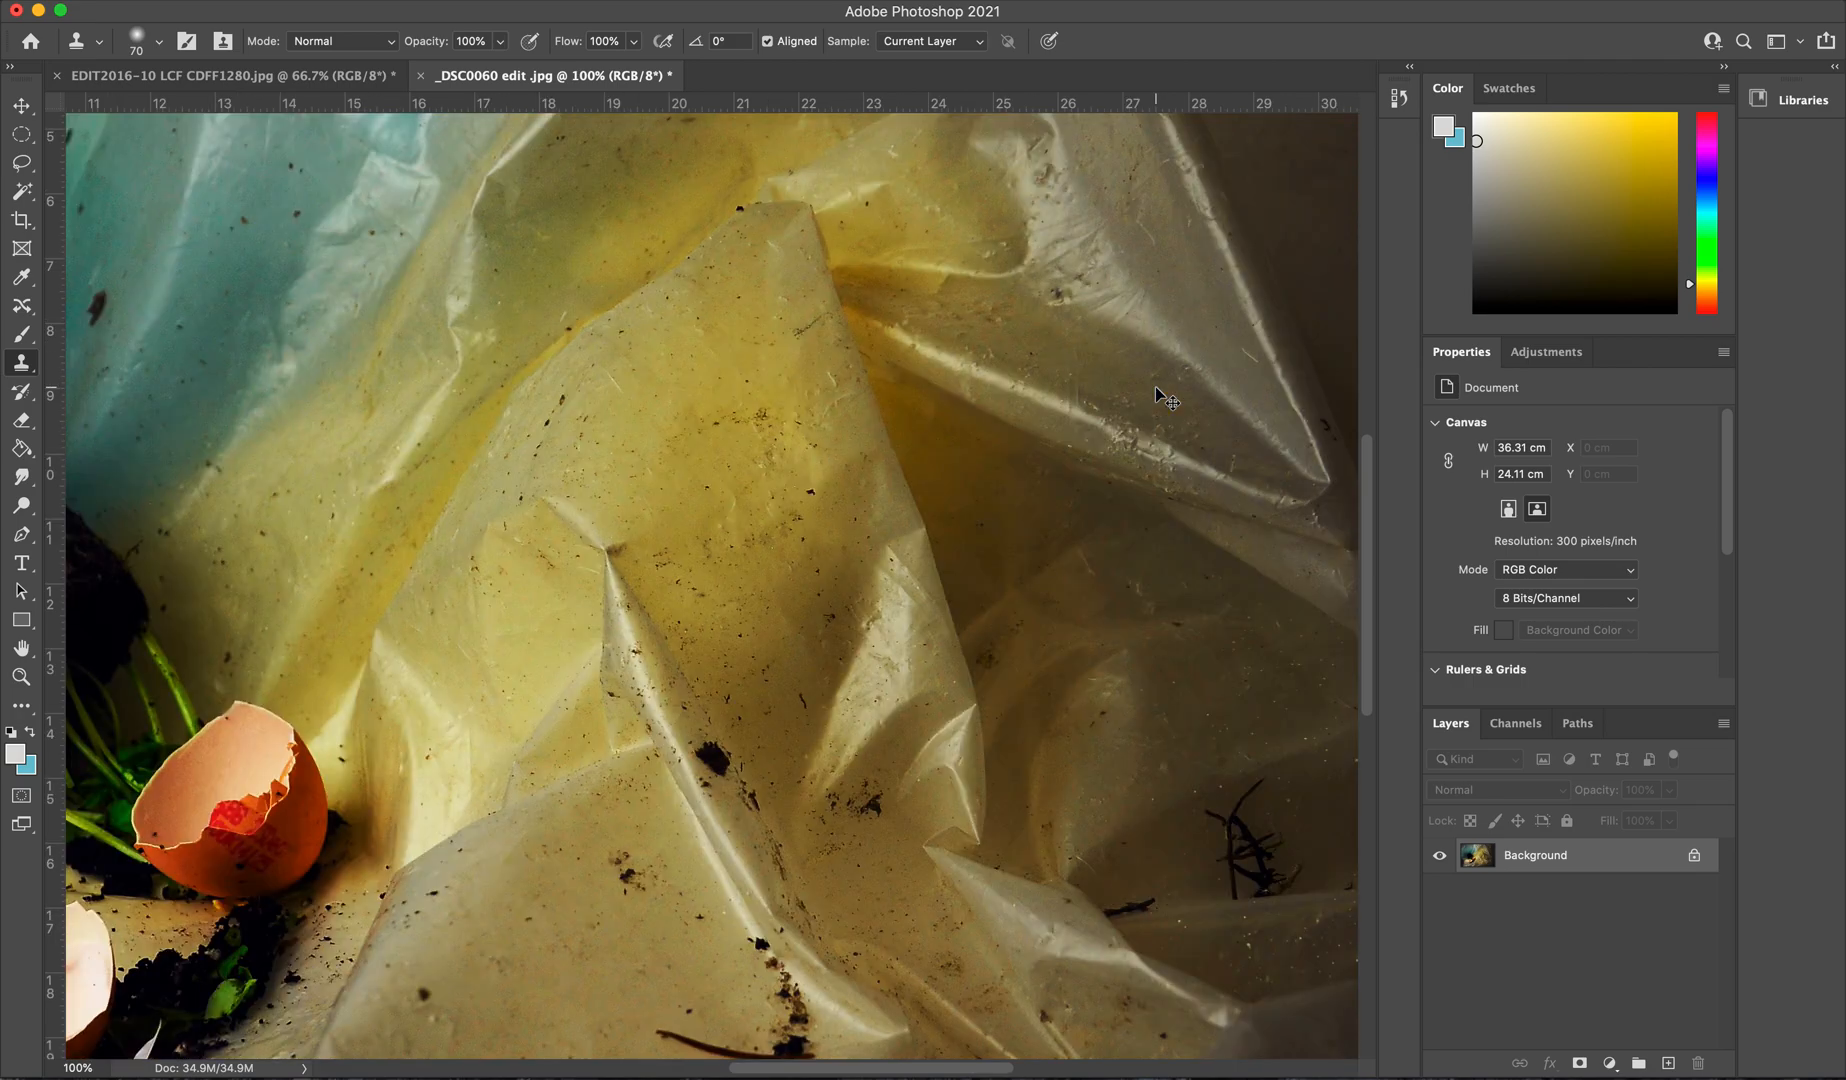
pyautogui.press('super+plus')
pyautogui.press('super+plus')
pyautogui.press('super+plus')
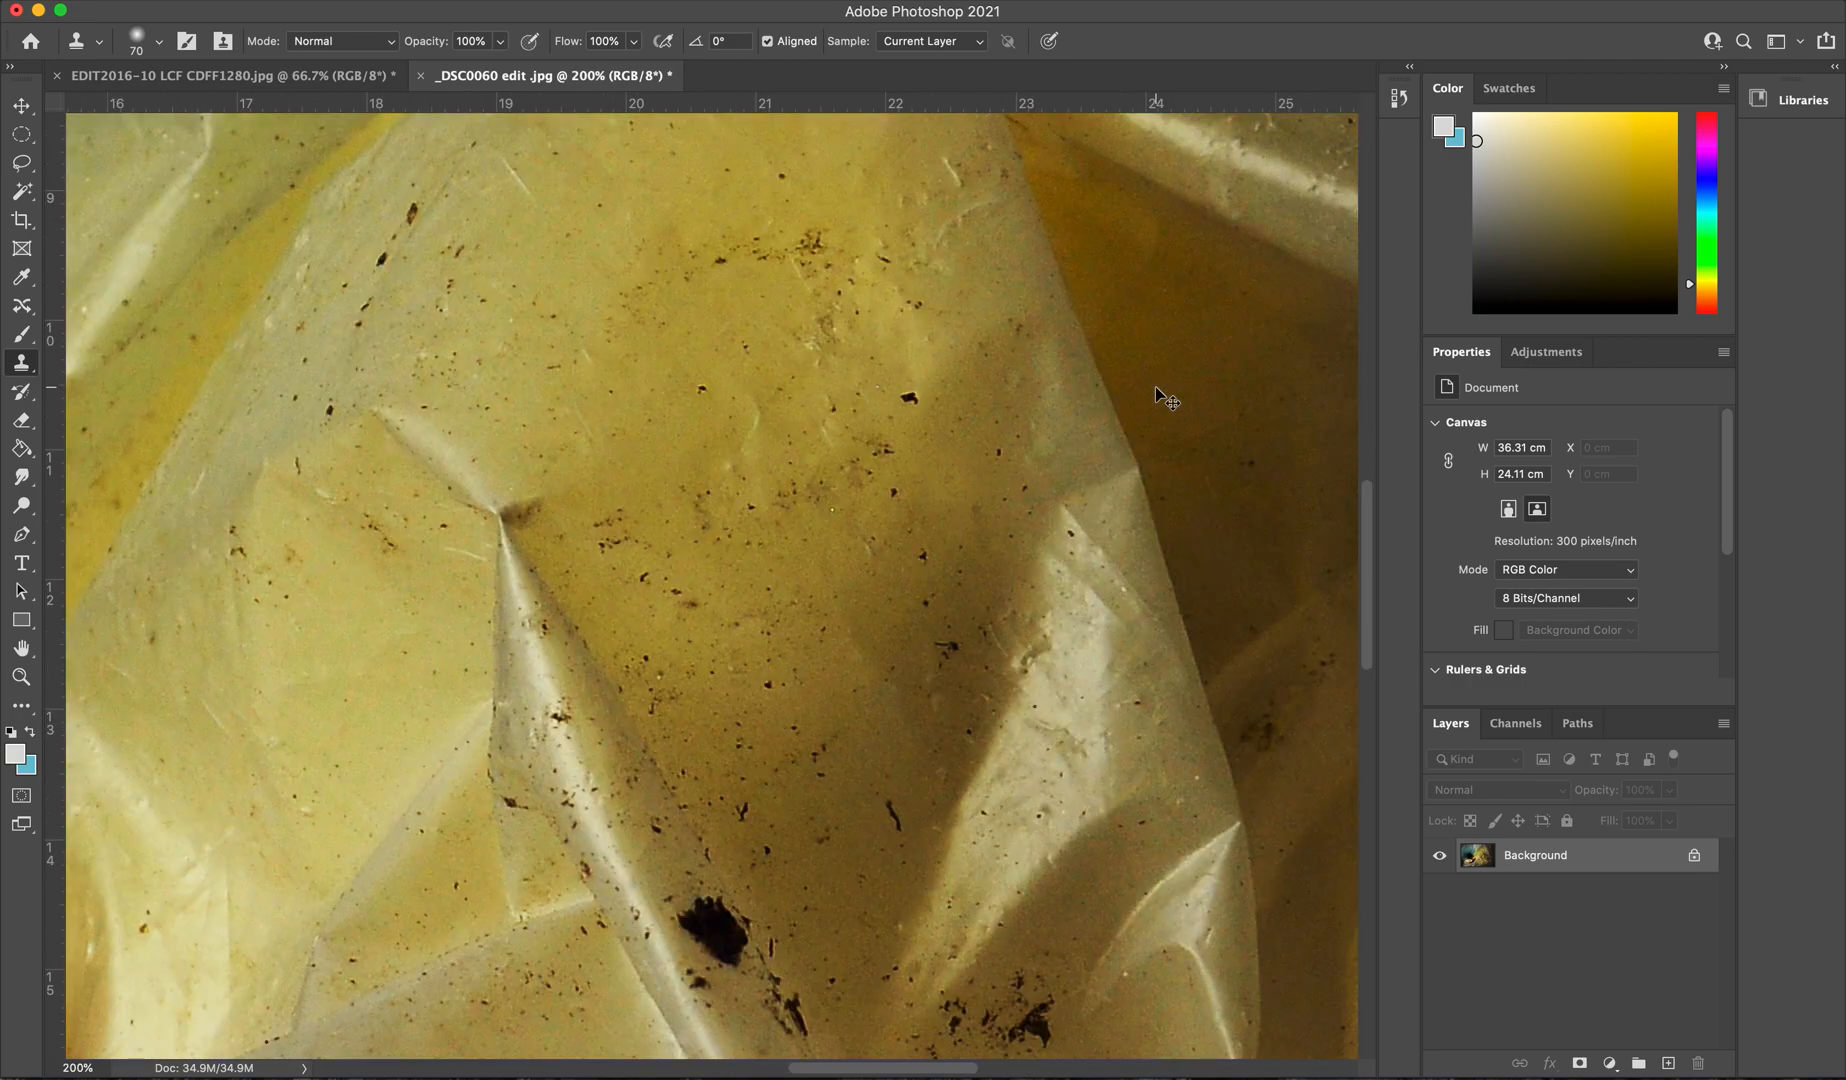
pyautogui.scroll(2, 1155, 387)
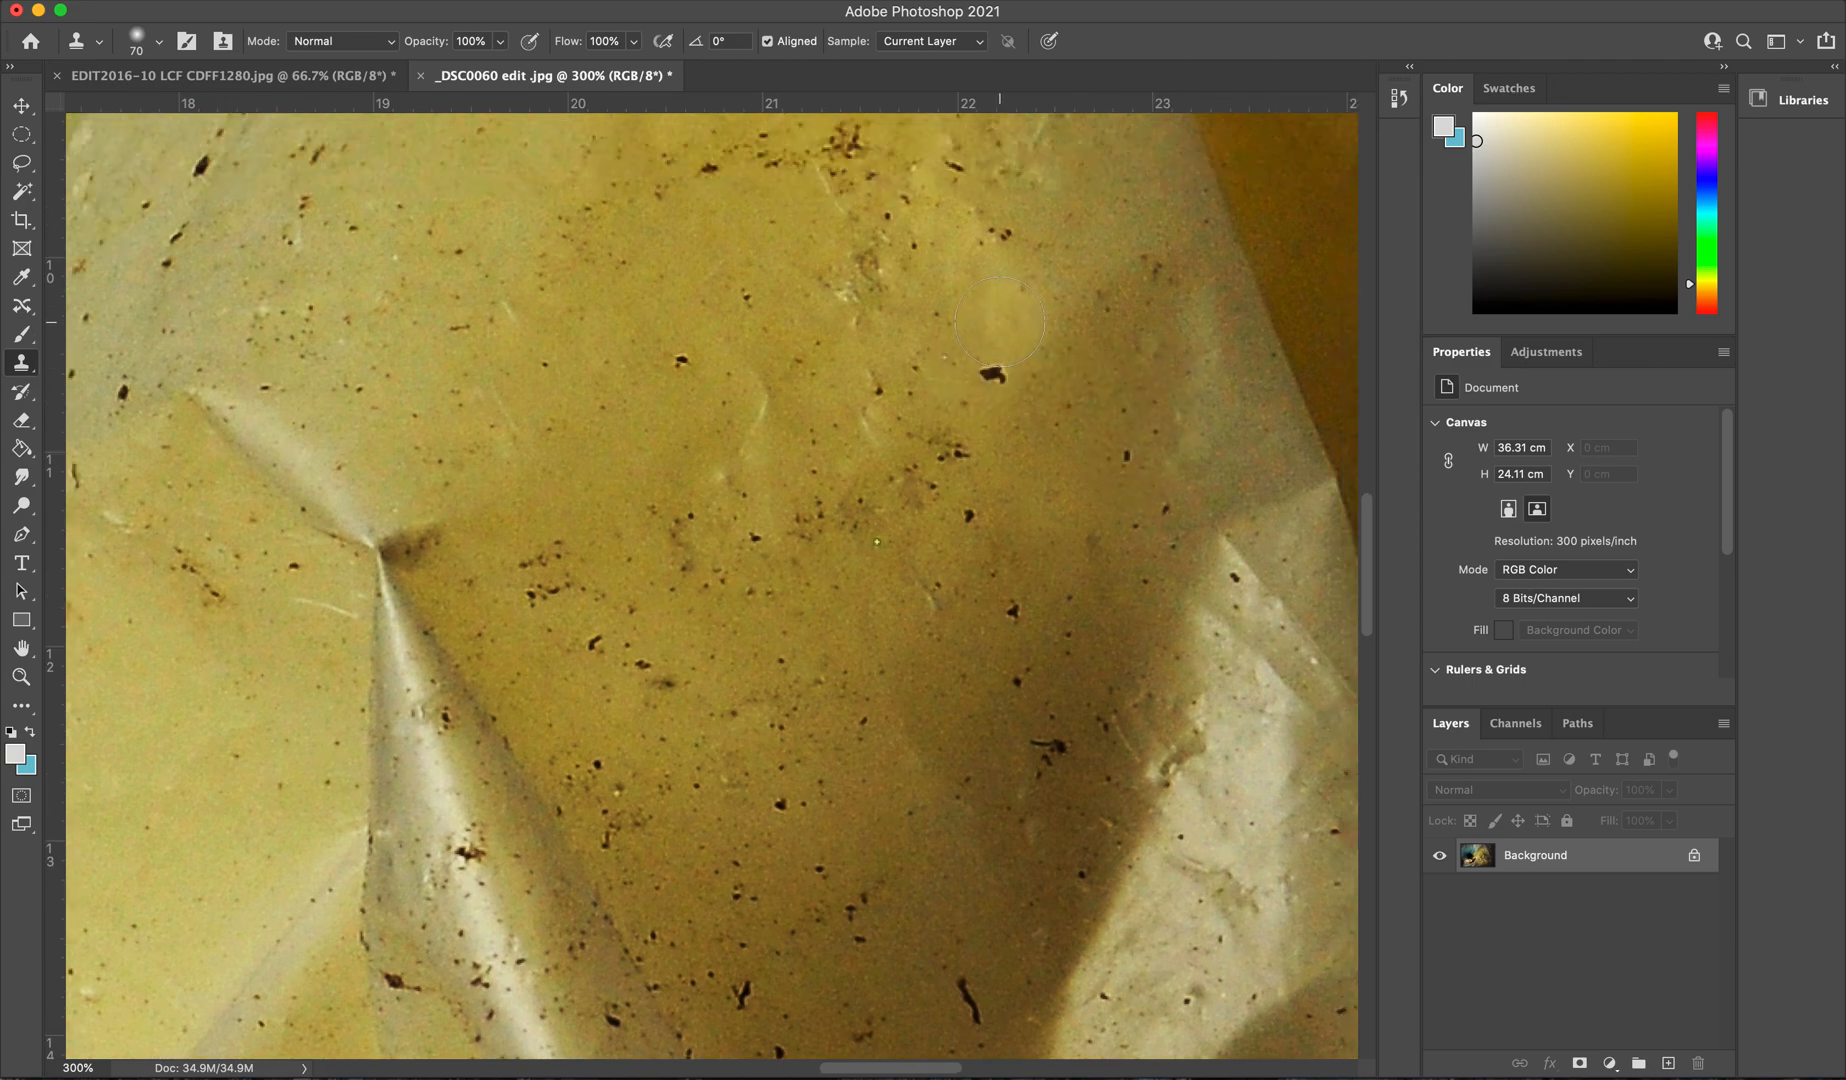
pyautogui.press('[')
pyautogui.press('[')
pyautogui.press('[')
pyautogui.press('alt')
pyautogui.press('alt')
pyautogui.moveTo(994, 323); pyautogui.dragTo(991, 377)
pyautogui.click(992, 375)
# Raise the Clone Stamp brush hardness to its maximum for a hard-edged tip
pyautogui.press('super+1')
pyautogui.press('super+minus')
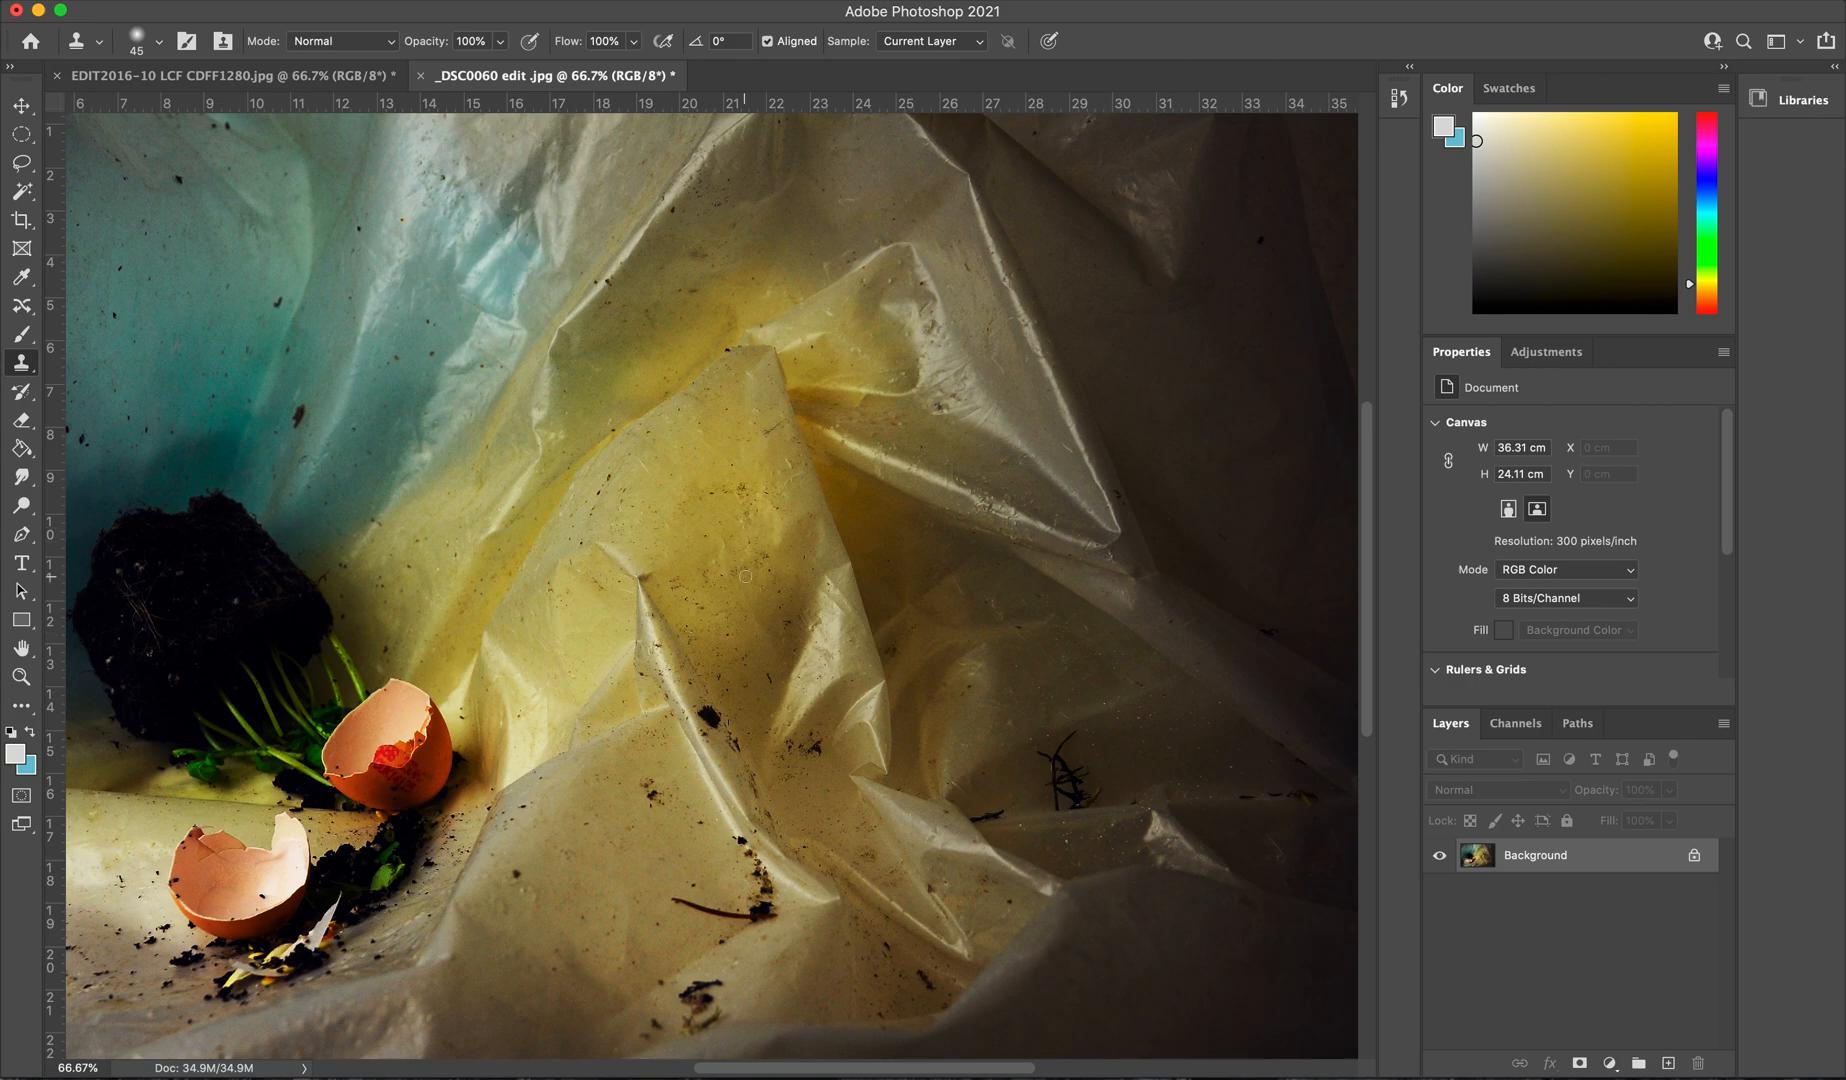
pyautogui.press('super+minus')
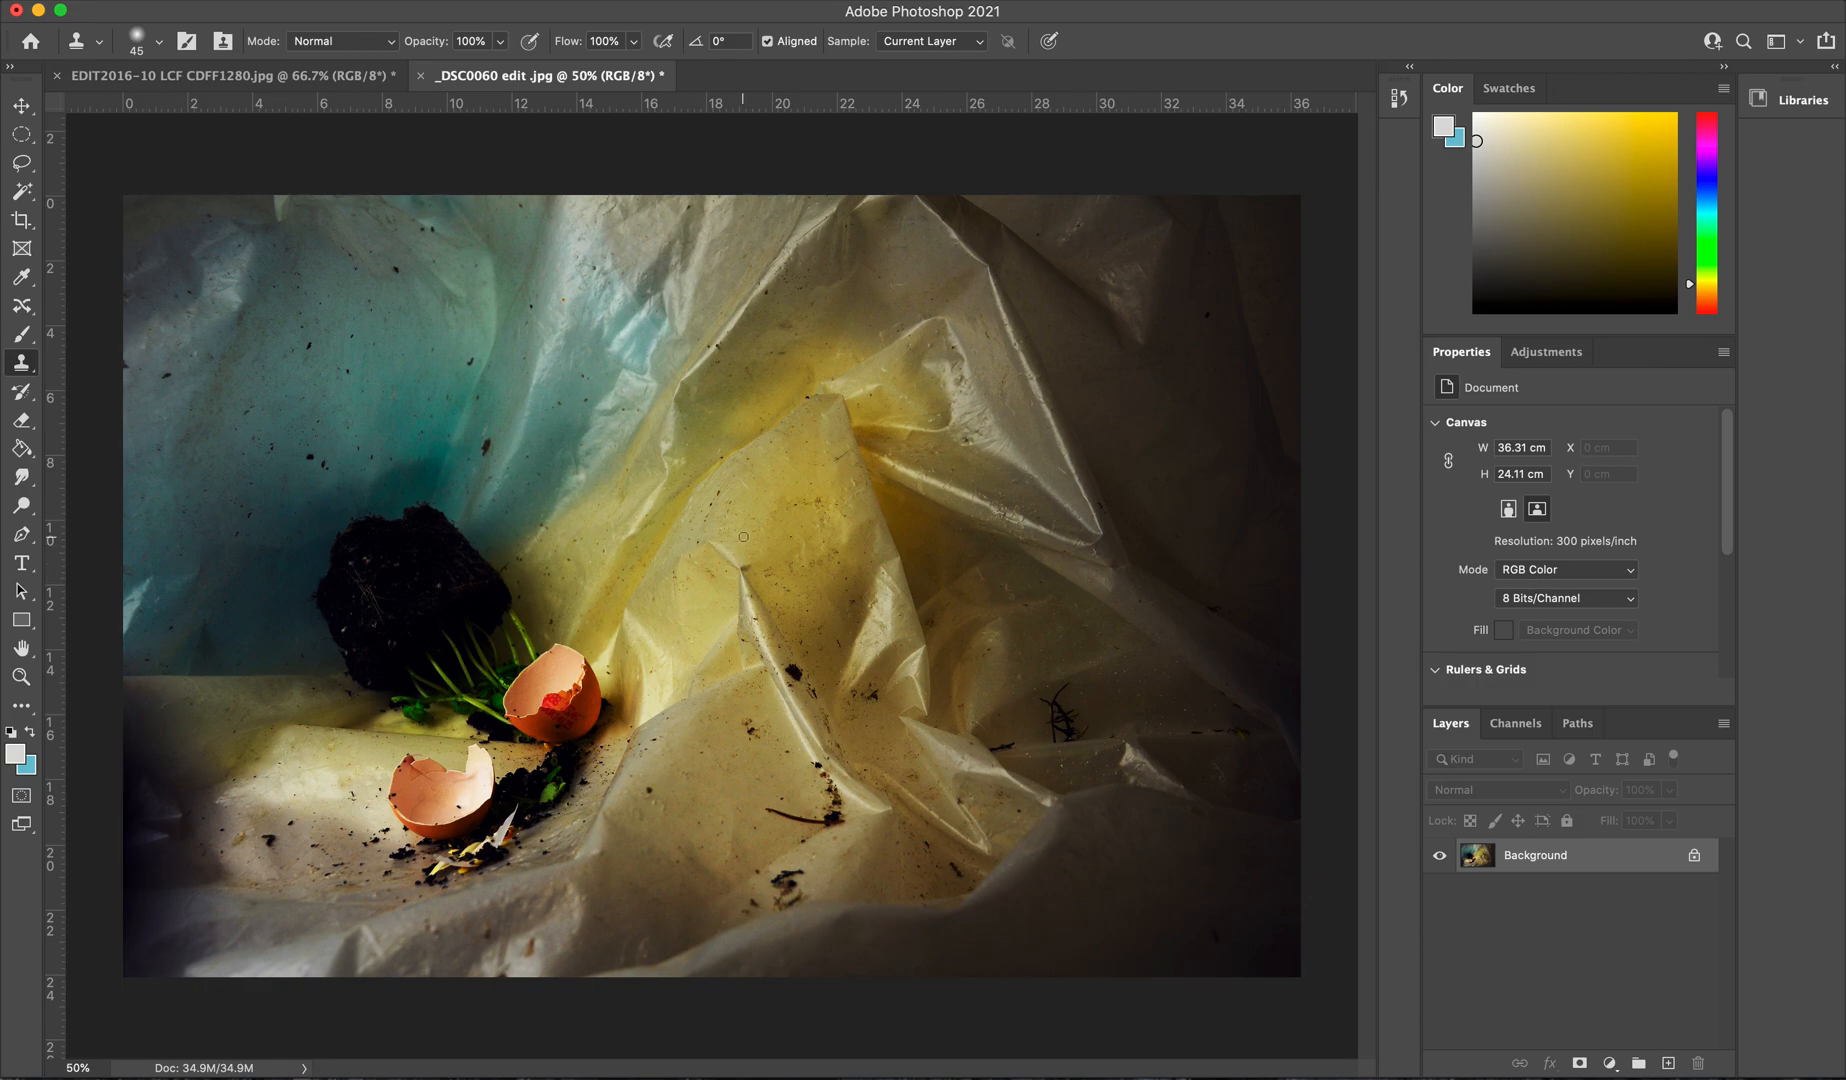
pyautogui.click(159, 41)
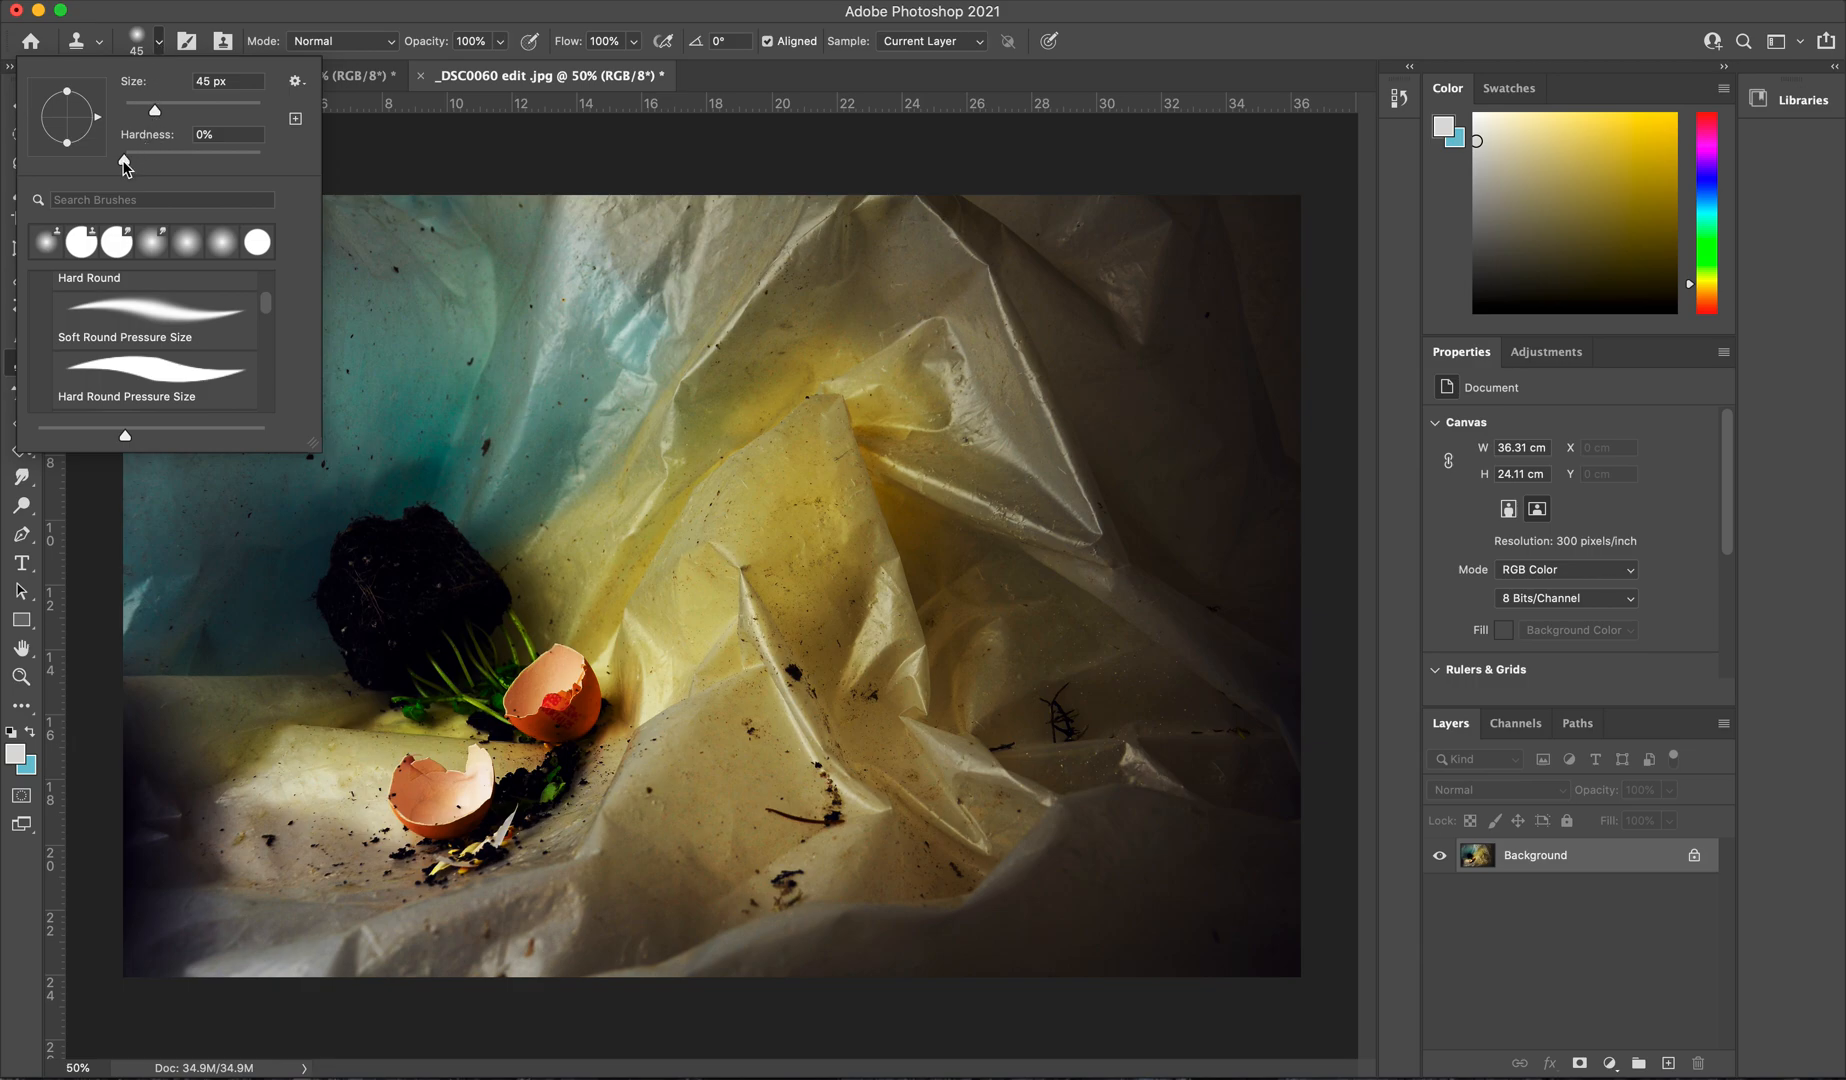
pyautogui.moveTo(124, 165); pyautogui.dragTo(296, 167)
pyautogui.press('Return')
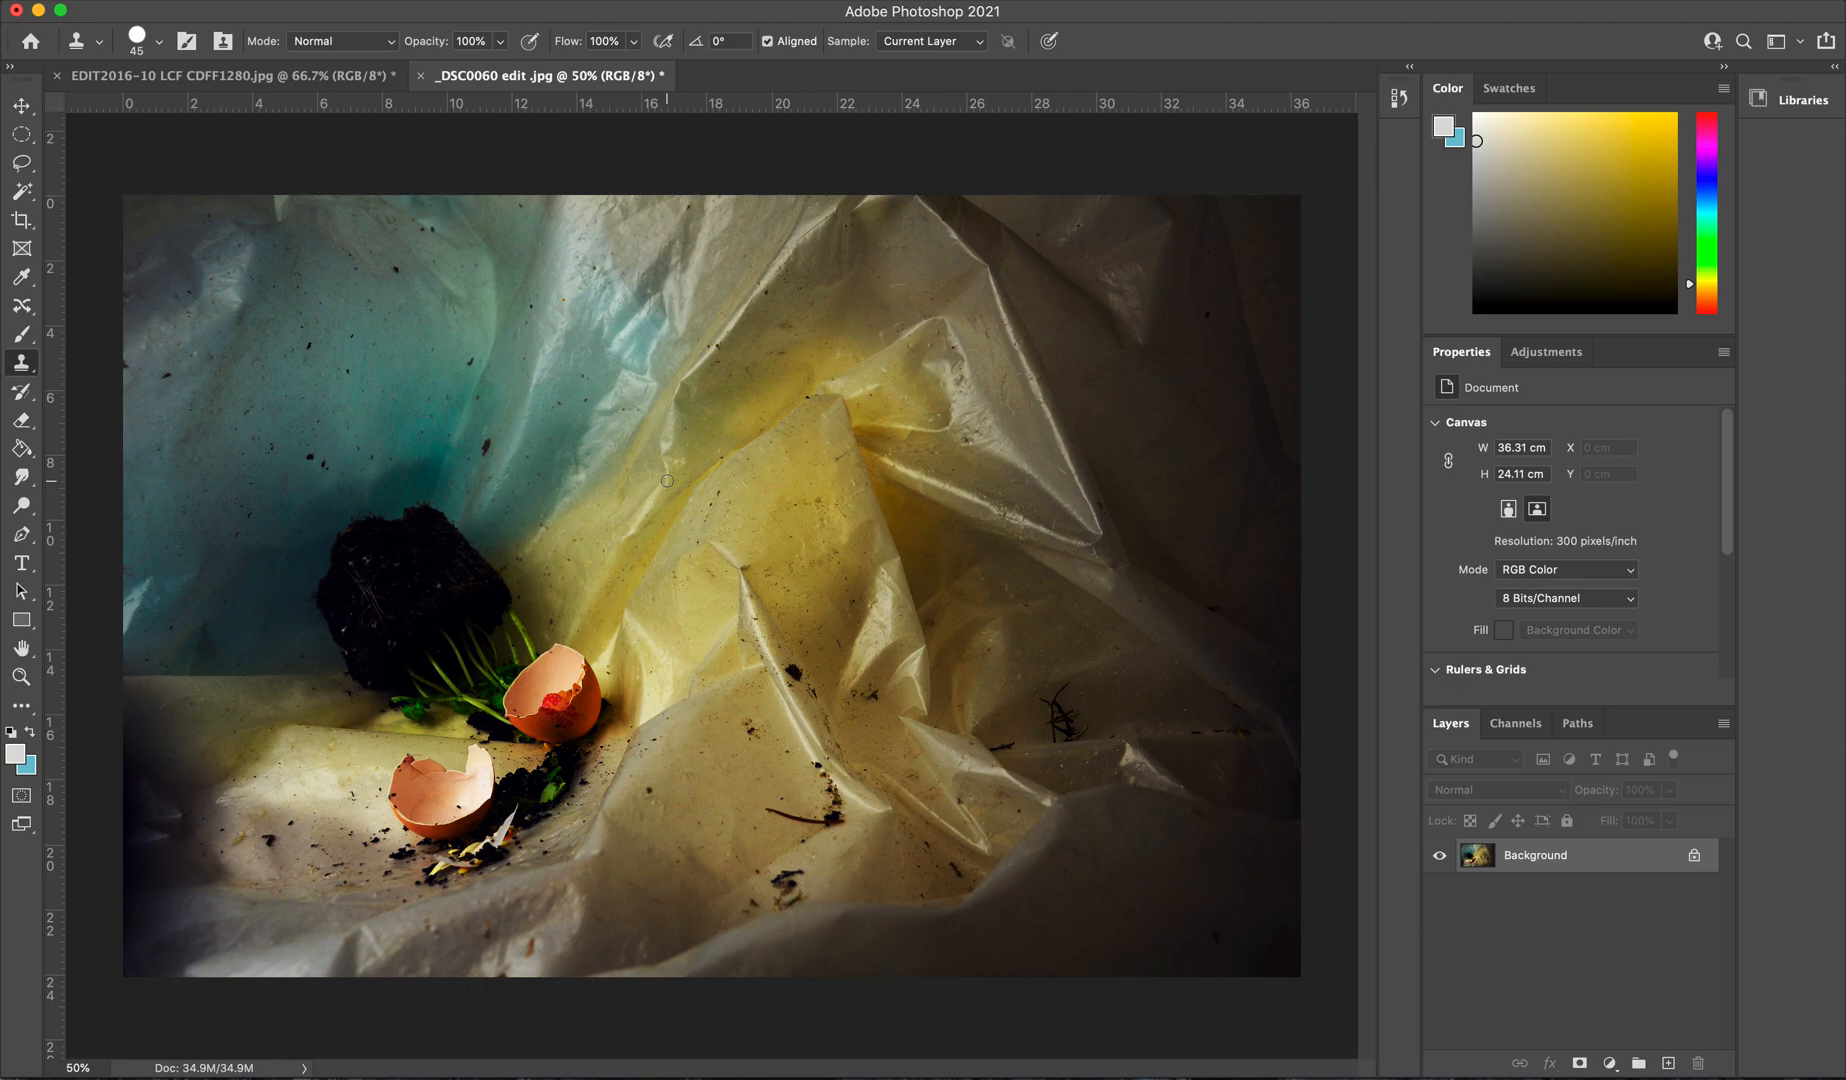
# Enlarge the hard Clone Stamp brush to 300 px
pyautogui.press(']')
pyautogui.press(']')
pyautogui.press(']')
pyautogui.press(']')
pyautogui.press(']')
pyautogui.press(']')
pyautogui.press(']')
pyautogui.press(']')
pyautogui.press(']')
pyautogui.press(']')
pyautogui.press(']')
pyautogui.press(']')
pyautogui.press(']')
pyautogui.press(']')
pyautogui.press('[')
pyautogui.press('[')
# Clone the lower eggshell with its debris beside the original and paint cloned cream plastic around the copy
pyautogui.keyDown('alt'); pyautogui.click(434, 821); pyautogui.keyUp('alt')
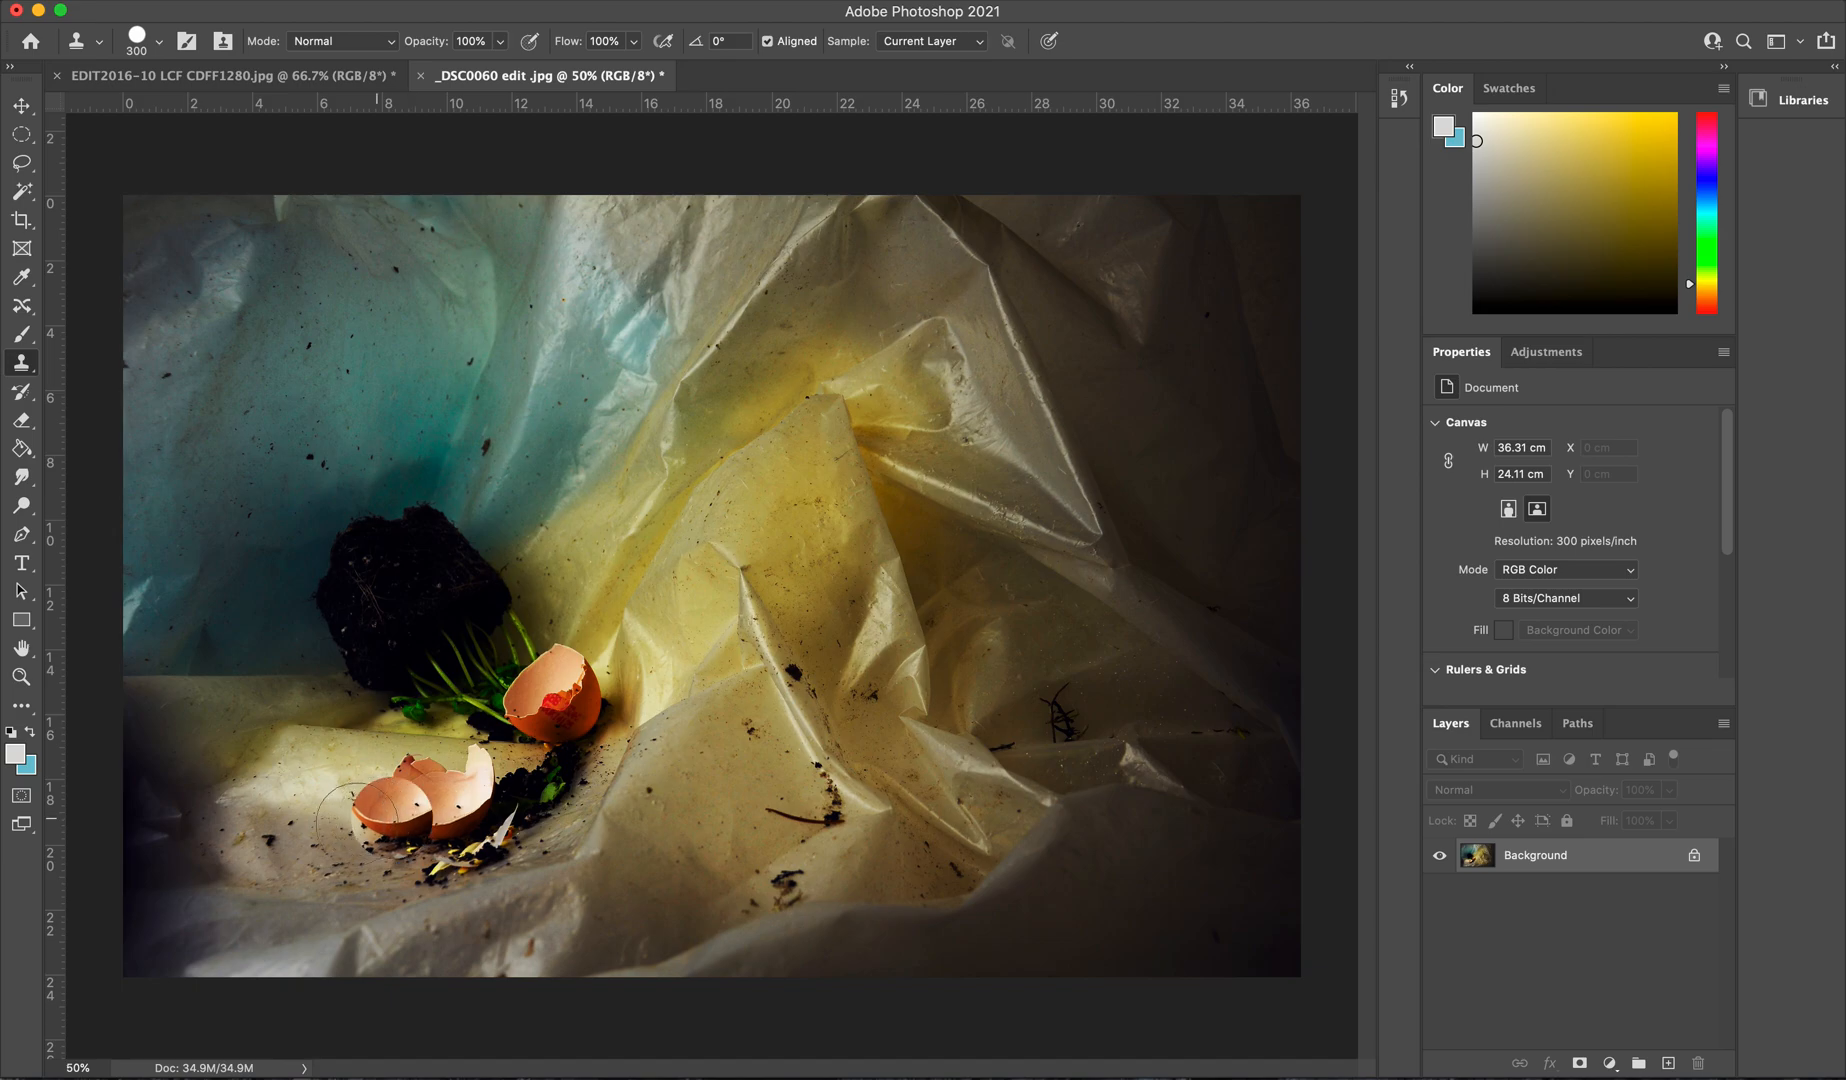
pyautogui.moveTo(337, 830); pyautogui.dragTo(405, 884)
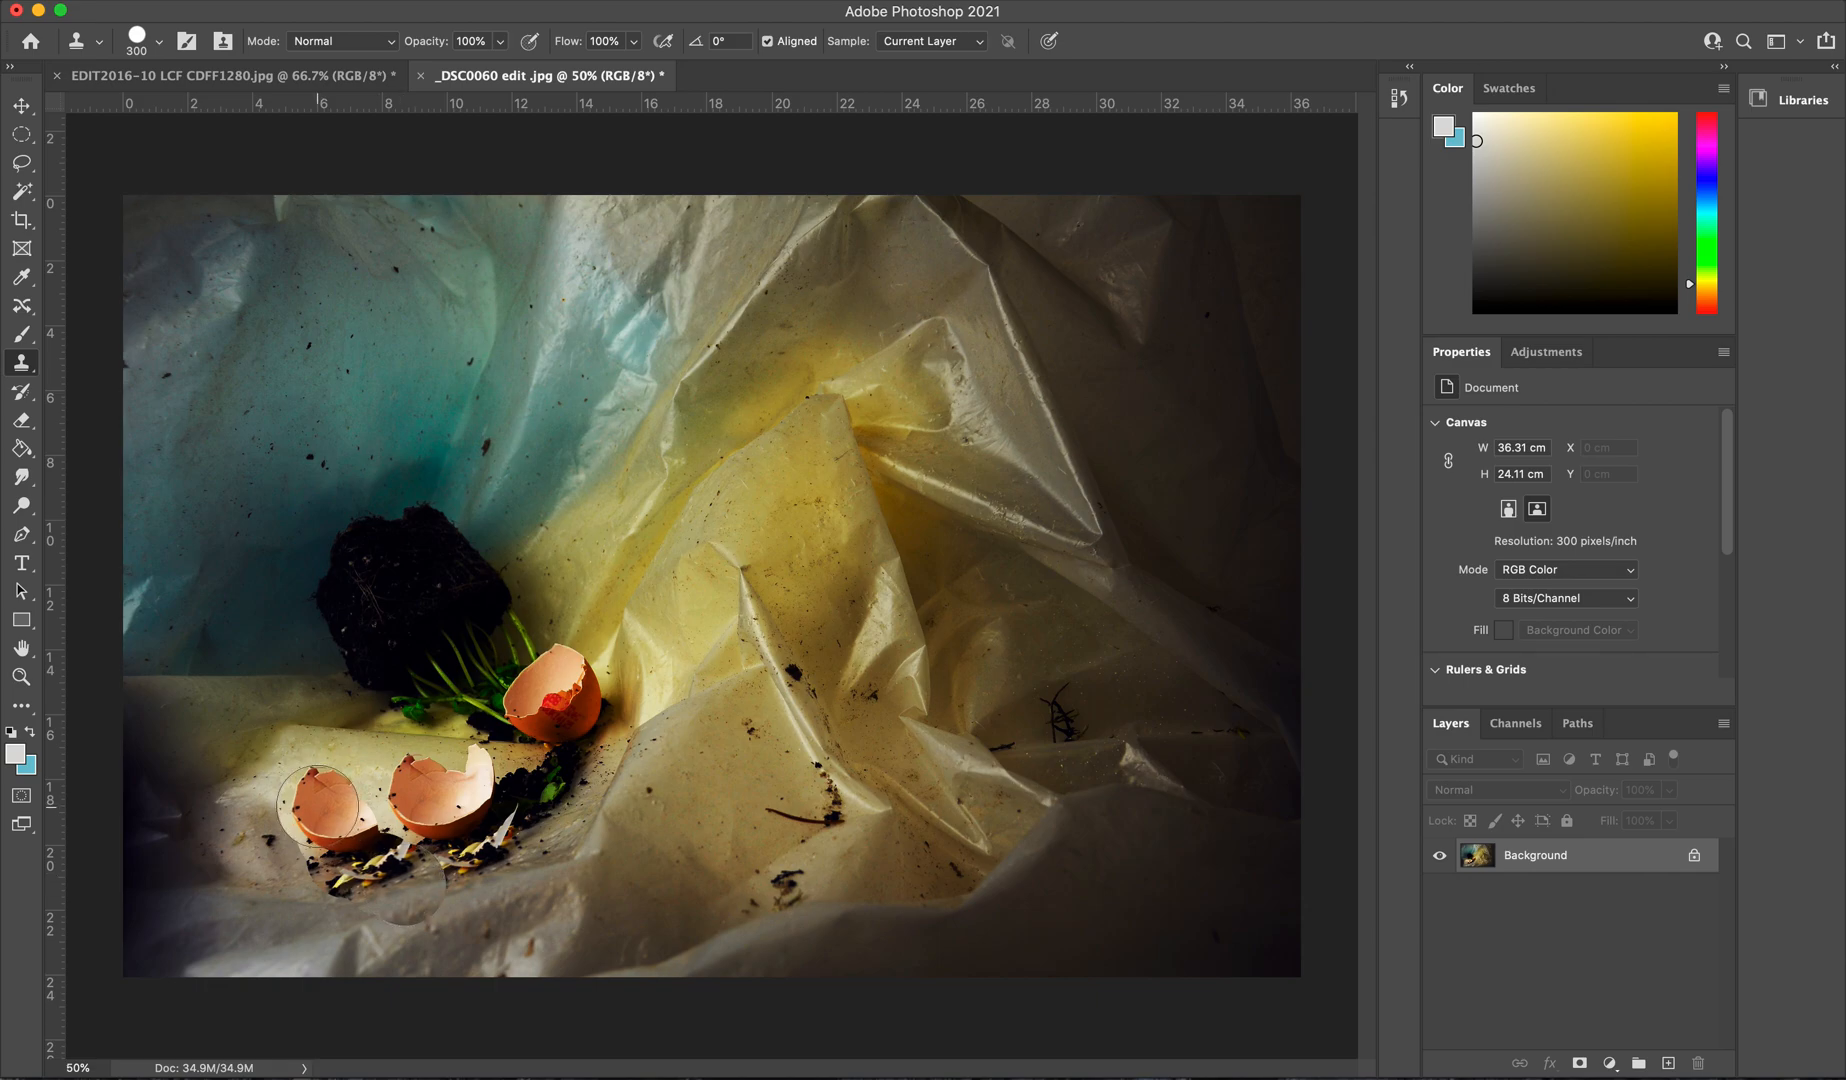
pyautogui.moveTo(281, 777)
pyautogui.mouseDown()
pyautogui.moveTo(321, 762)
pyautogui.moveTo(374, 687)
pyautogui.moveTo(421, 764)
pyautogui.moveTo(394, 780)
pyautogui.moveTo(444, 785)
pyautogui.mouseUp()
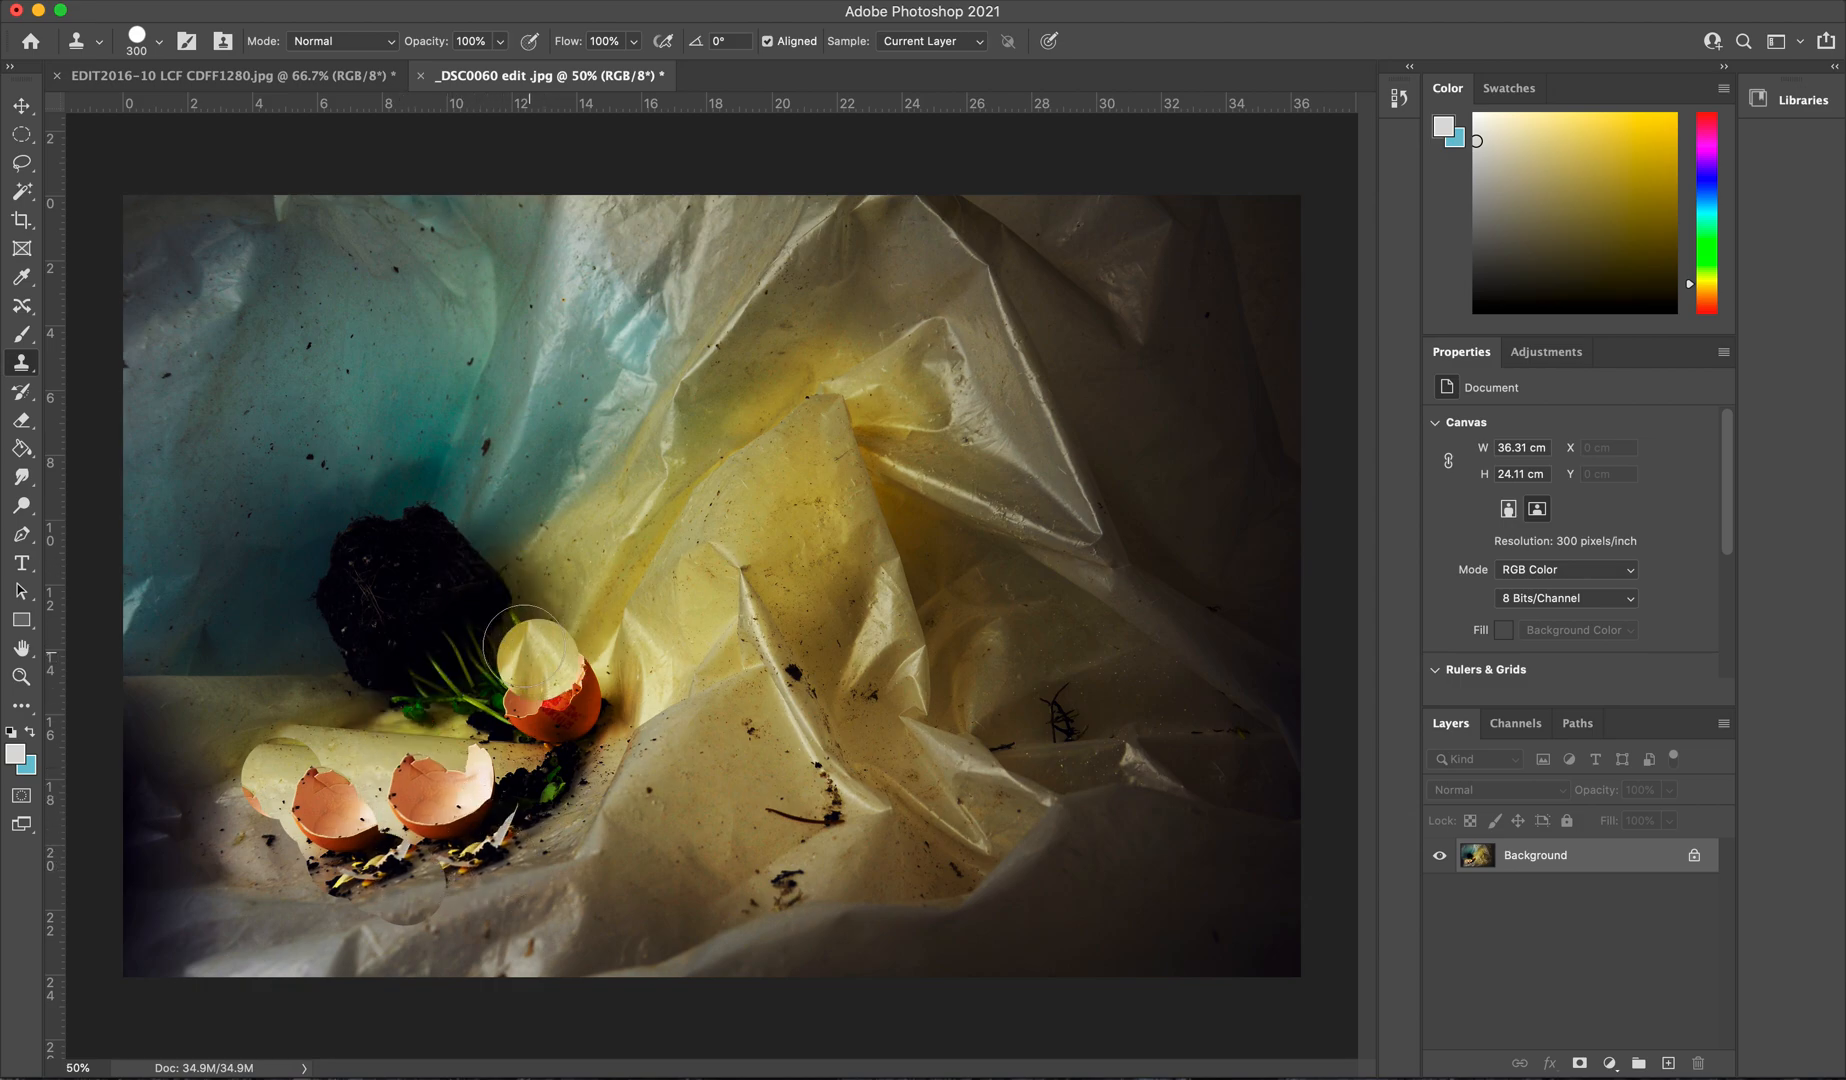
# Sample the yellow plastic near the central fold and stamp single circular patches across the middle and upper part of the image
pyautogui.click(674, 600)
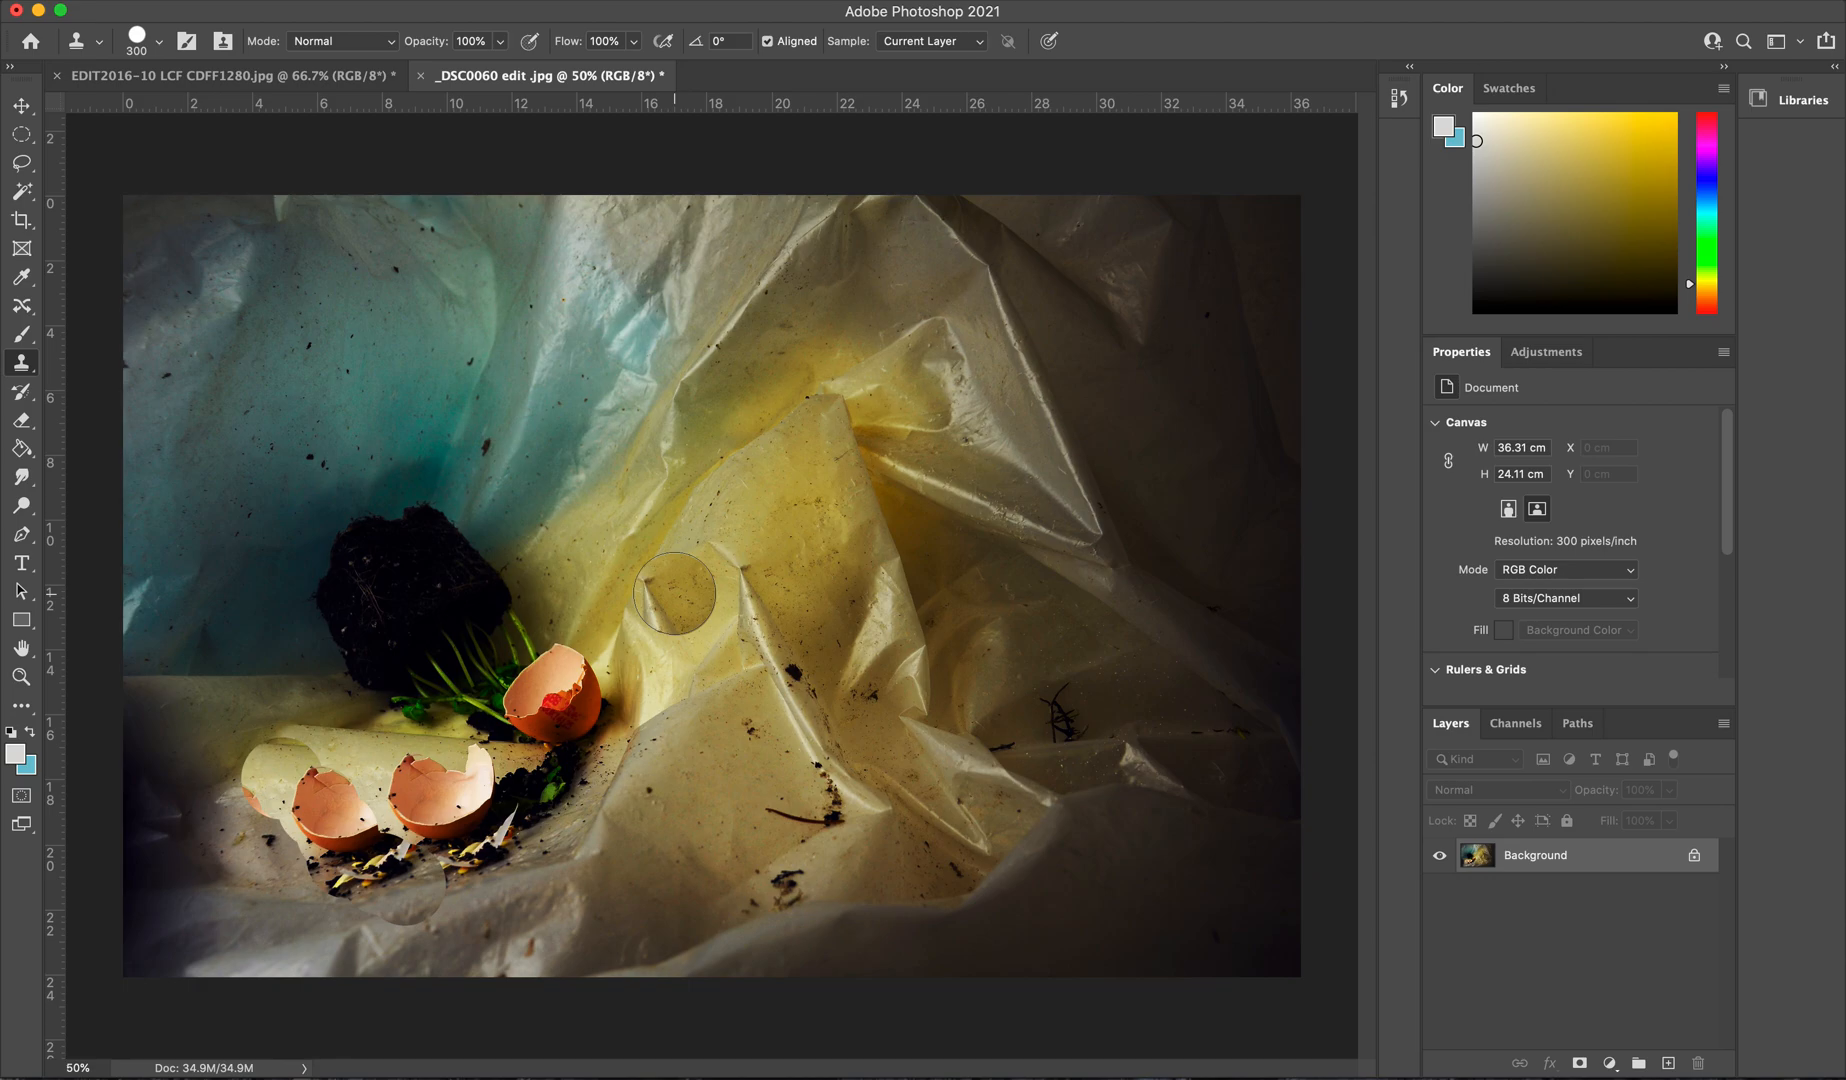
pyautogui.keyDown('alt'); pyautogui.click(691, 607); pyautogui.keyUp('alt')
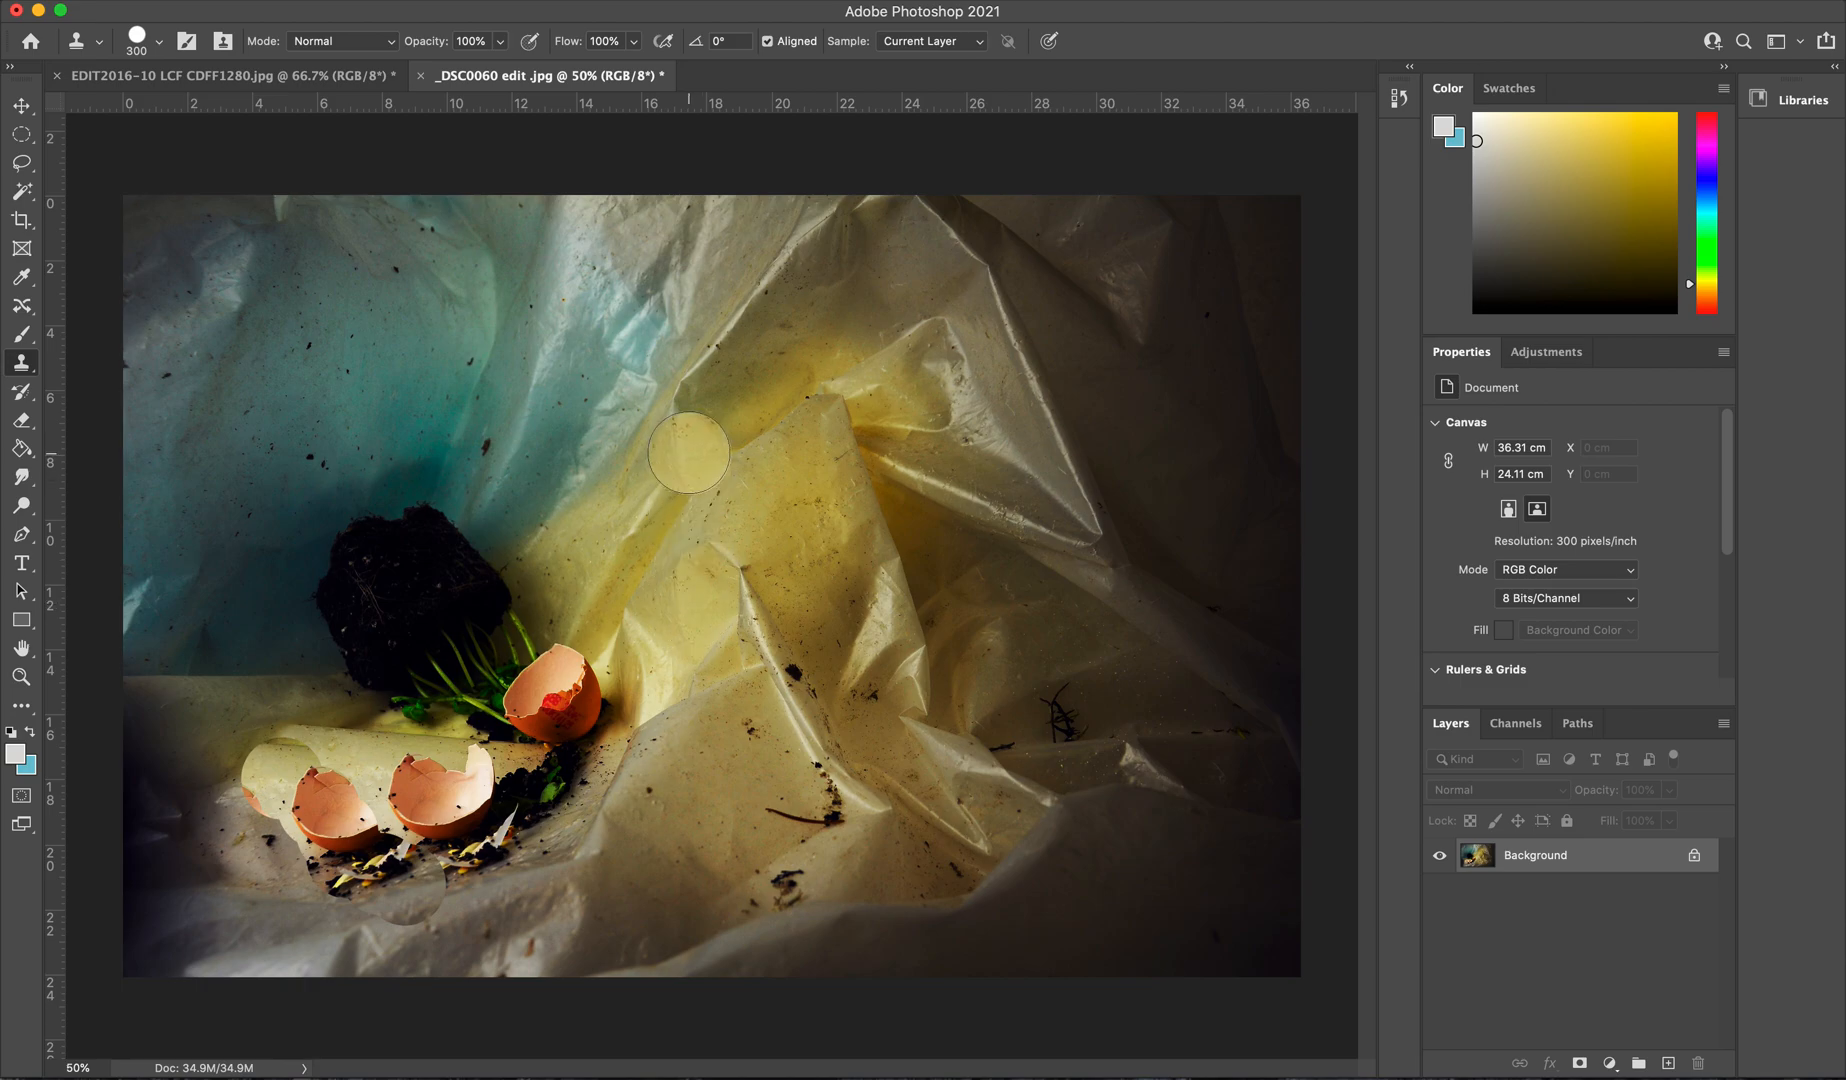
pyautogui.click(688, 452)
pyautogui.click(600, 400)
pyautogui.click(730, 305)
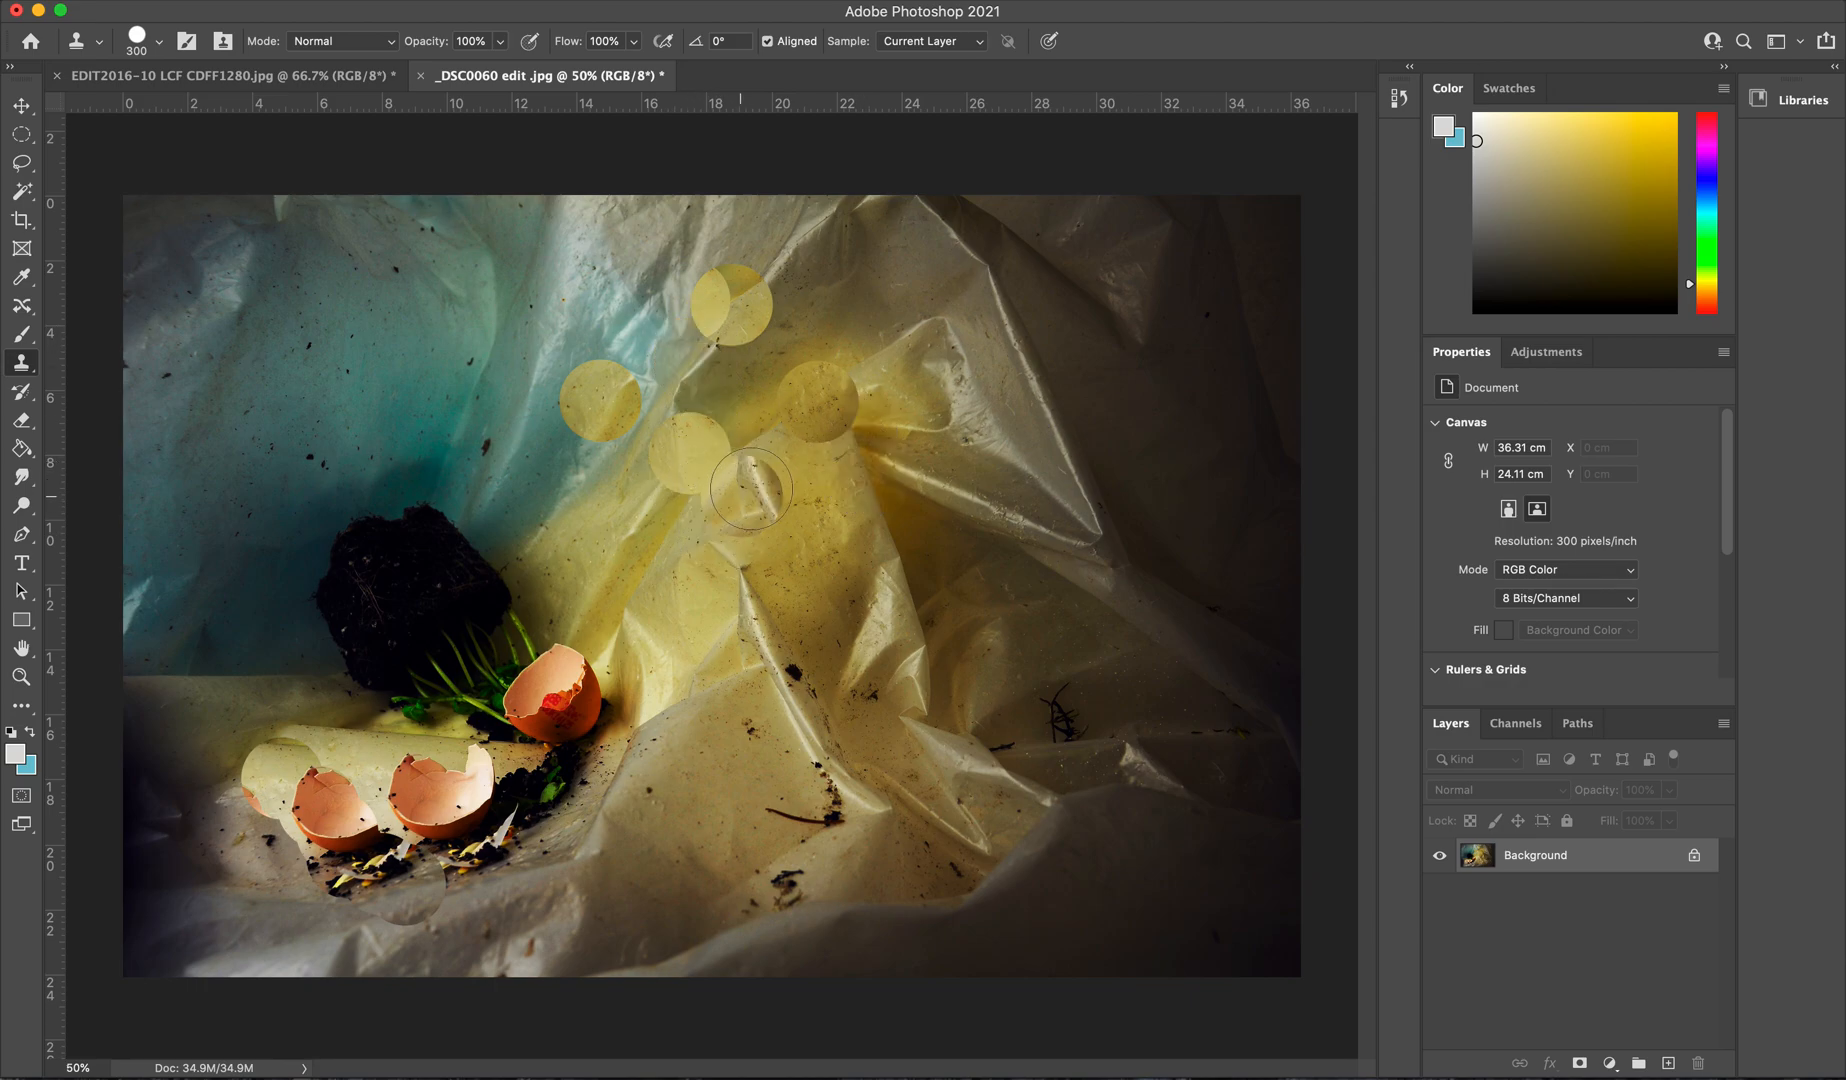
pyautogui.click(781, 480)
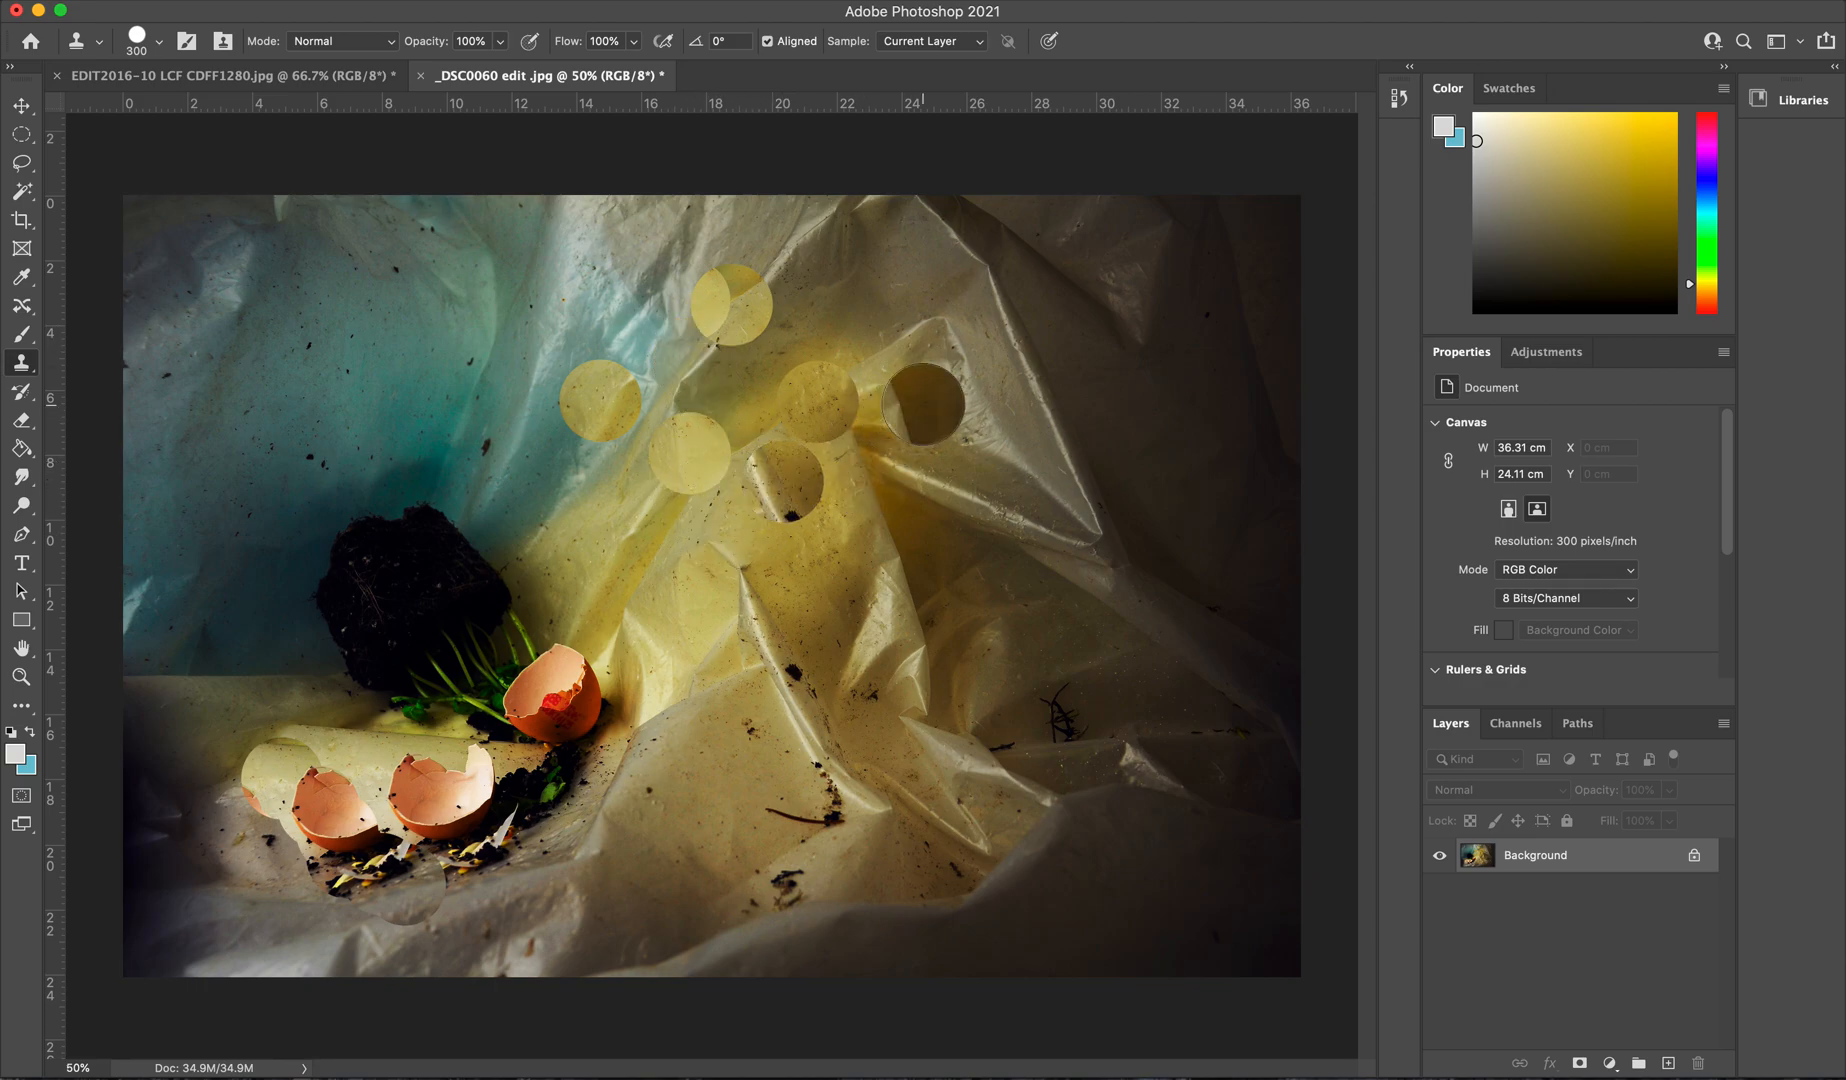
pyautogui.click(868, 296)
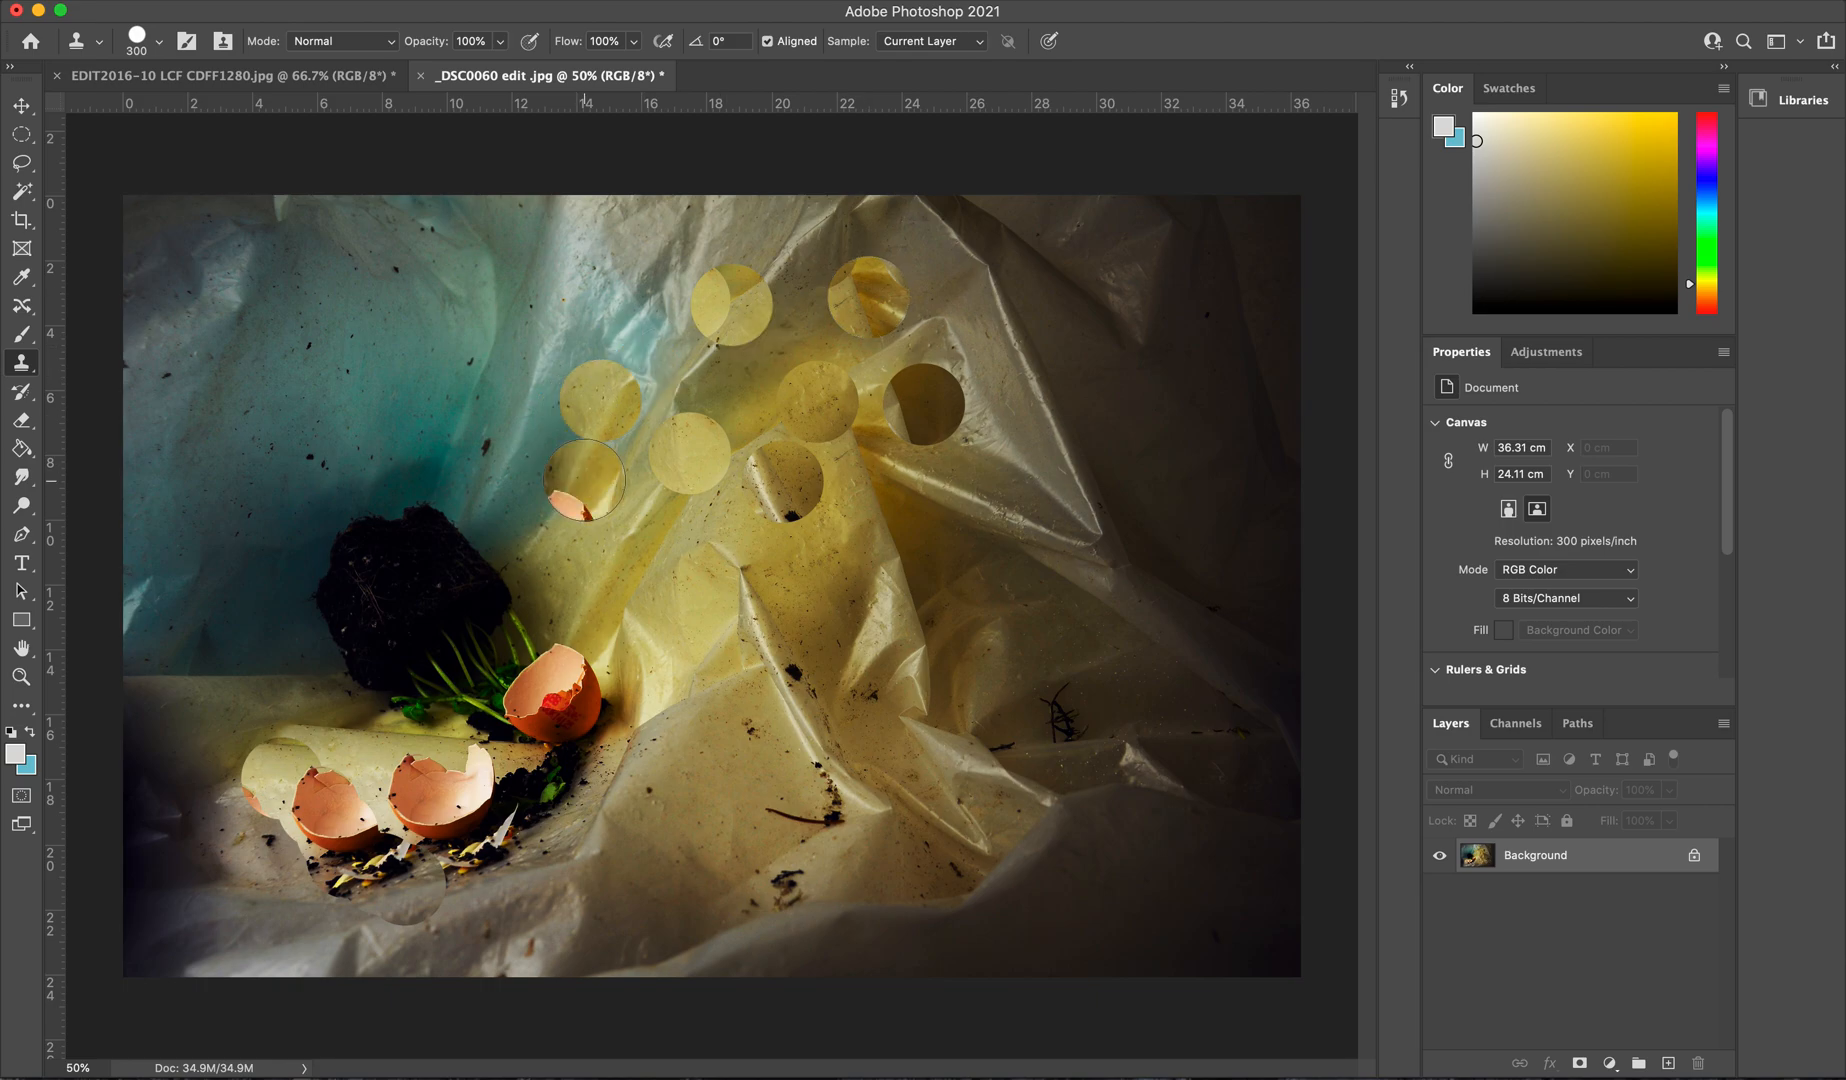
pyautogui.click(591, 480)
# Undo the most recent circular clone patches
pyautogui.press('super+z')
pyautogui.press('super+z')
pyautogui.press('super+z')
pyautogui.press('super+z')
pyautogui.press('super+z')
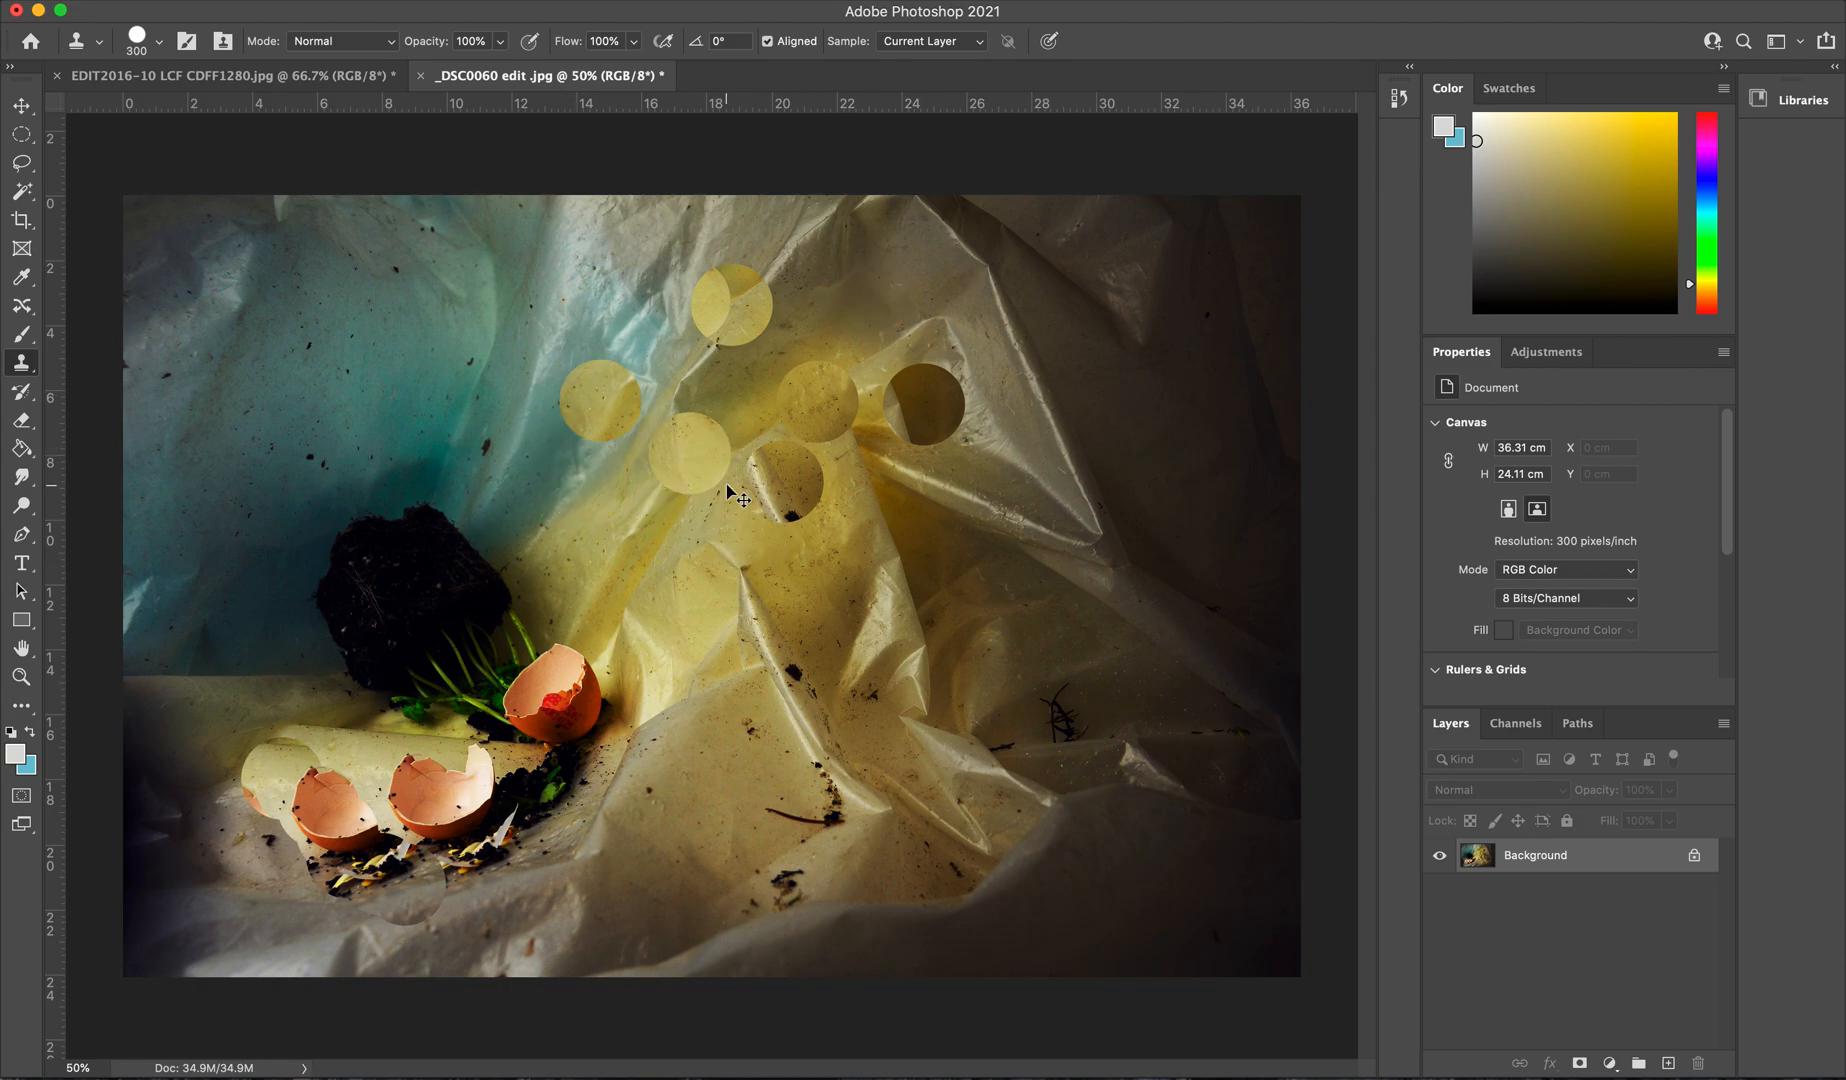
pyautogui.press('super+z')
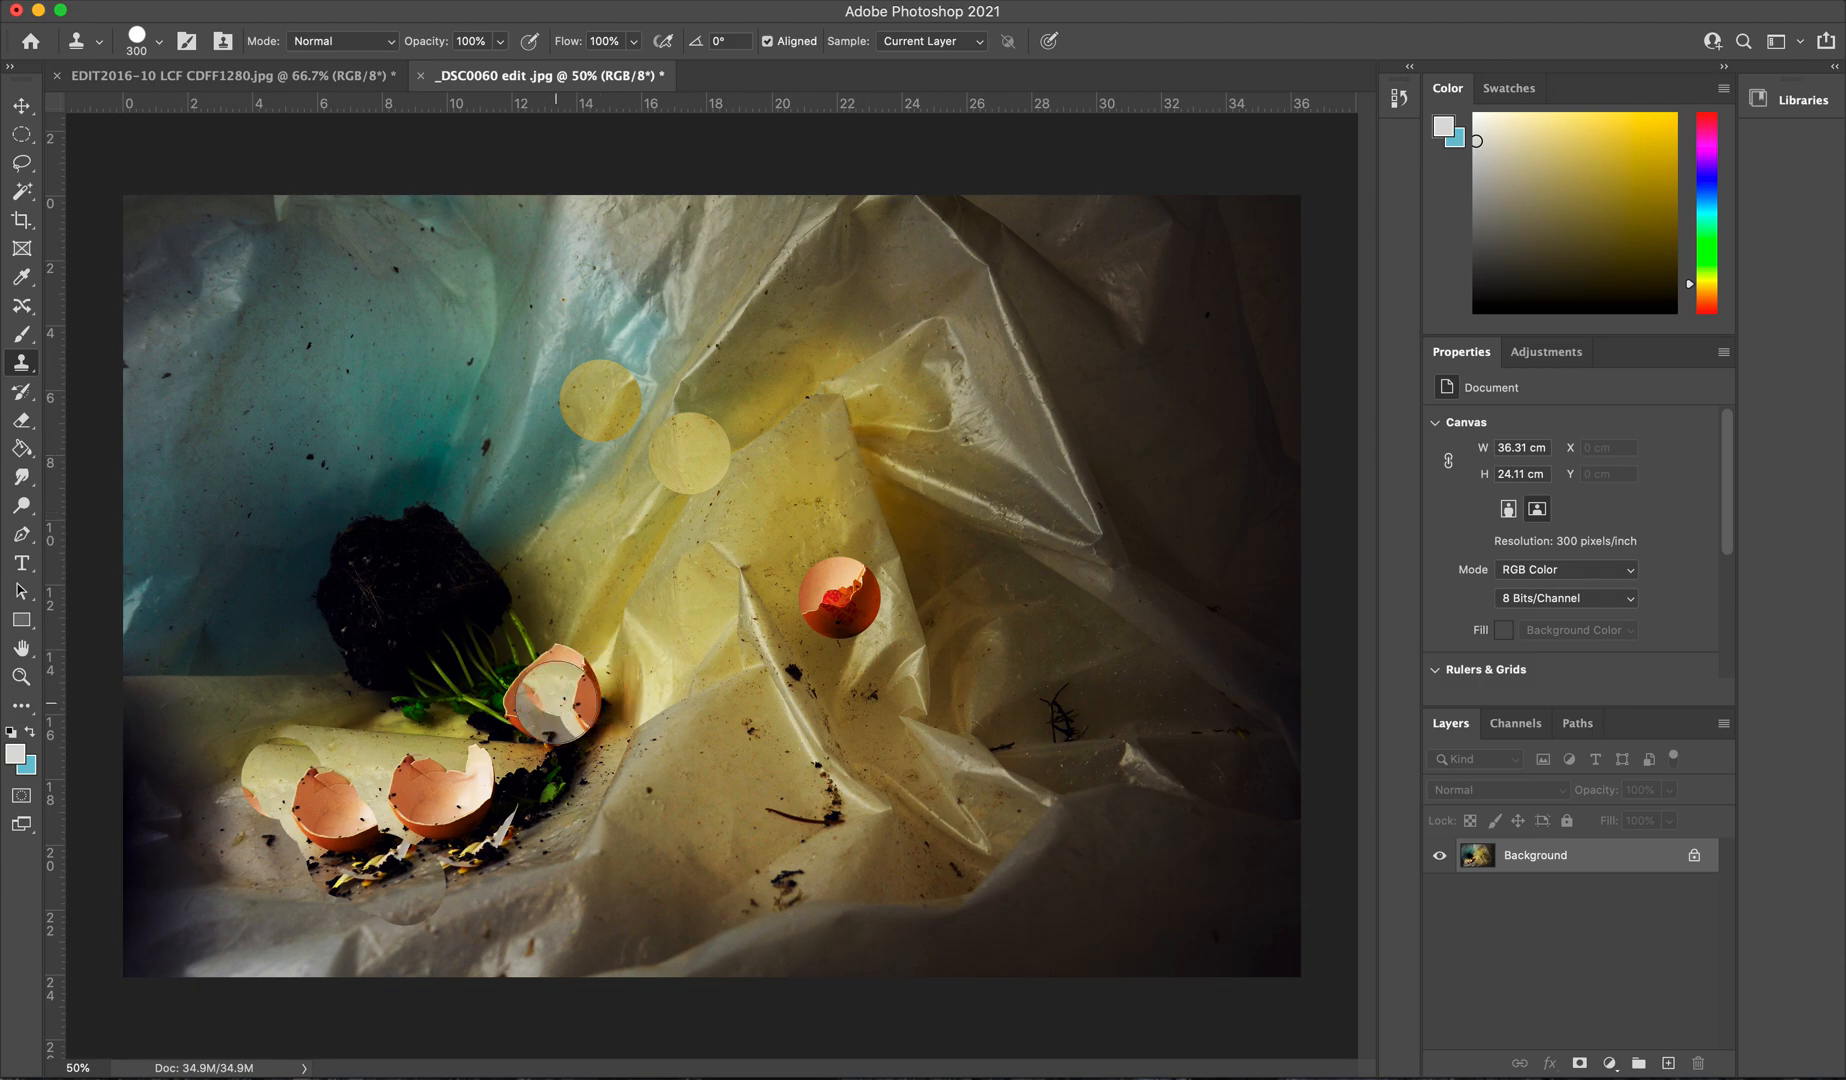
# Sample the upper eggshell and stamp copies of it onto the plastic in the middle of the image
pyautogui.keyDown('alt'); pyautogui.click(557, 702); pyautogui.keyUp('alt')
pyautogui.click(883, 394)
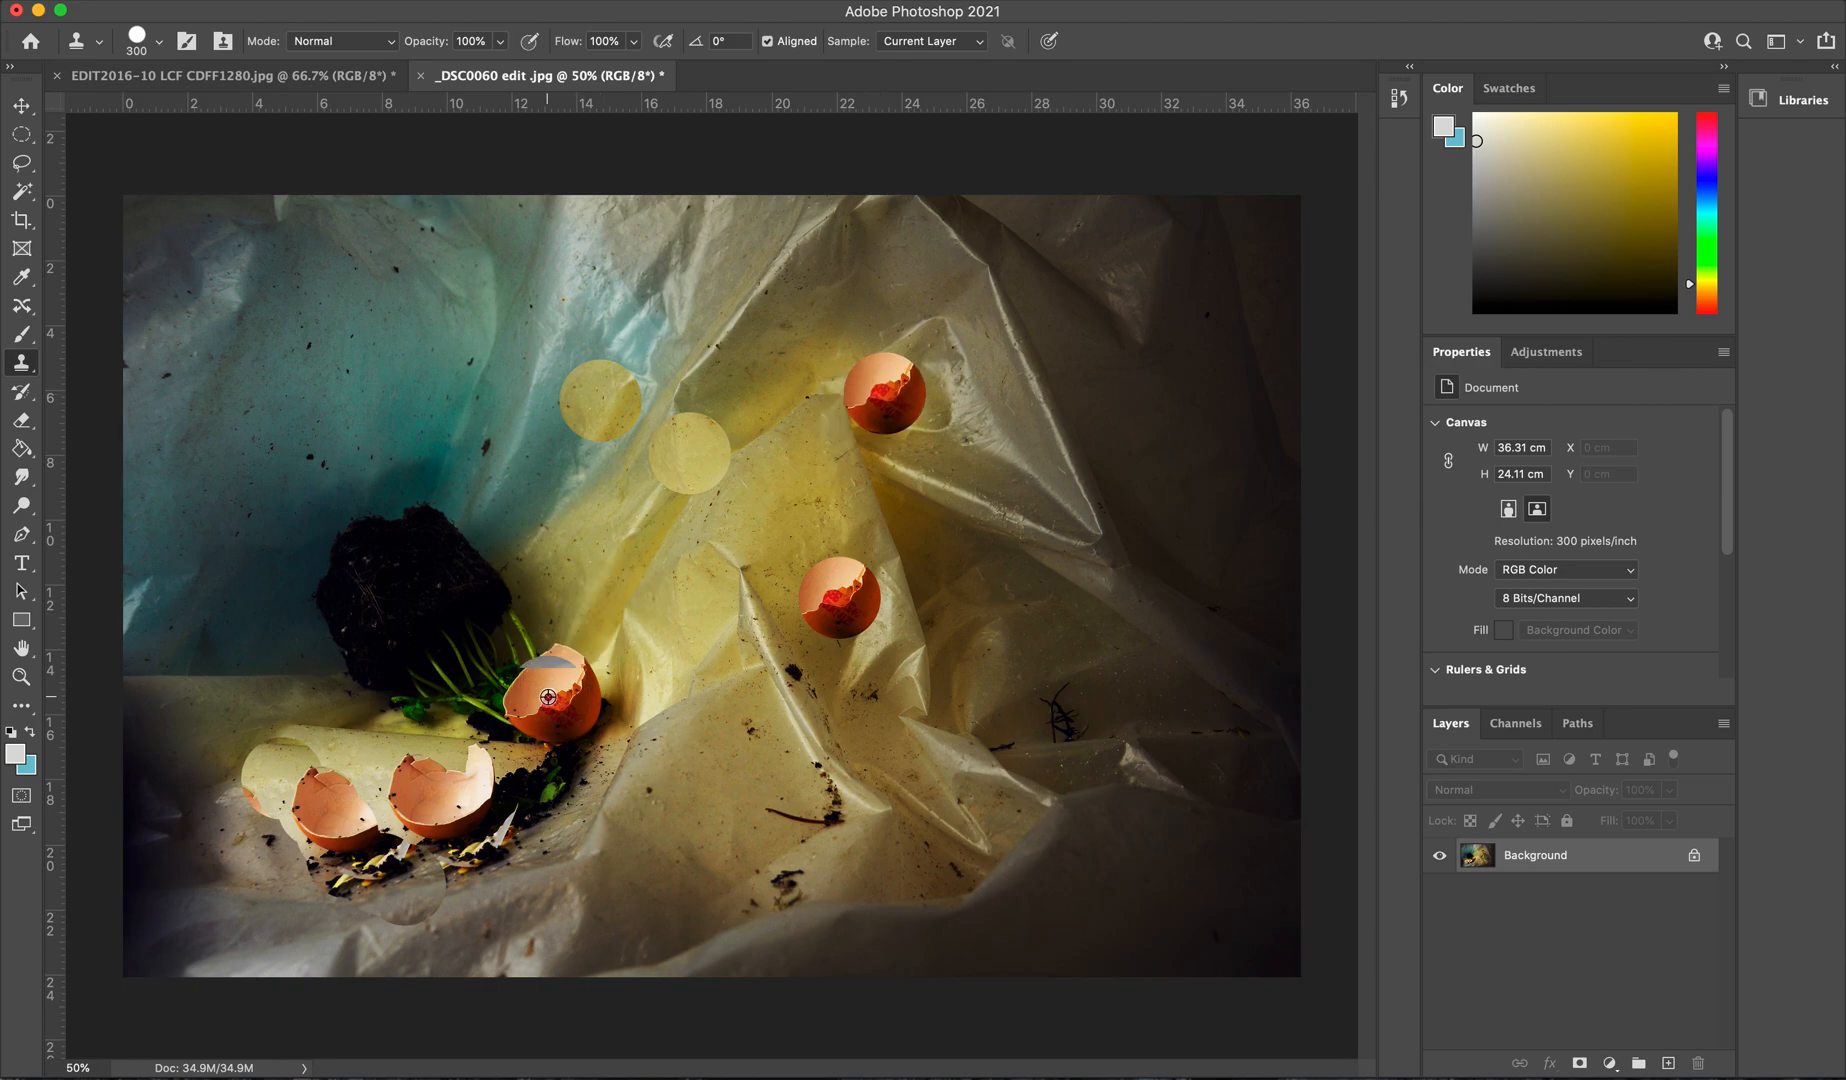
pyautogui.click(987, 502)
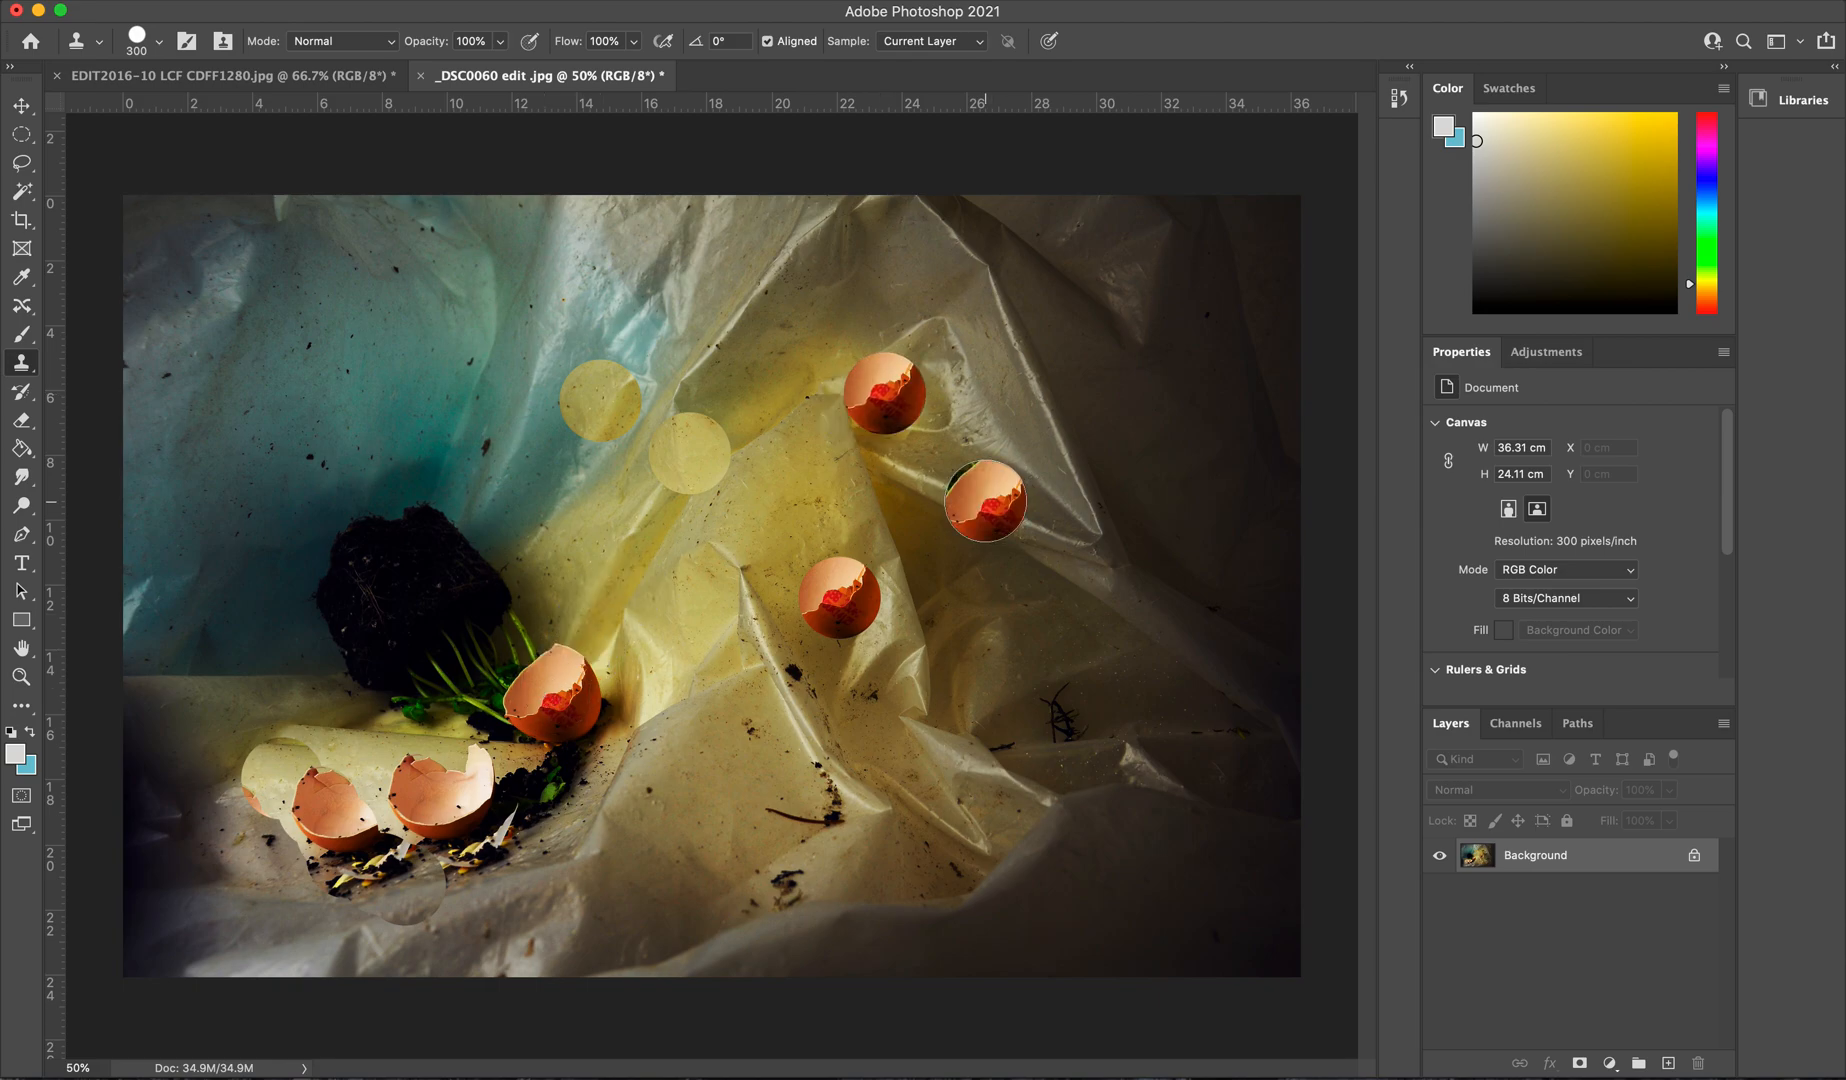
pyautogui.click(872, 521)
# Undo the stamped eggshell copies and the remaining circular patches on the plastic
pyautogui.press('super+z')
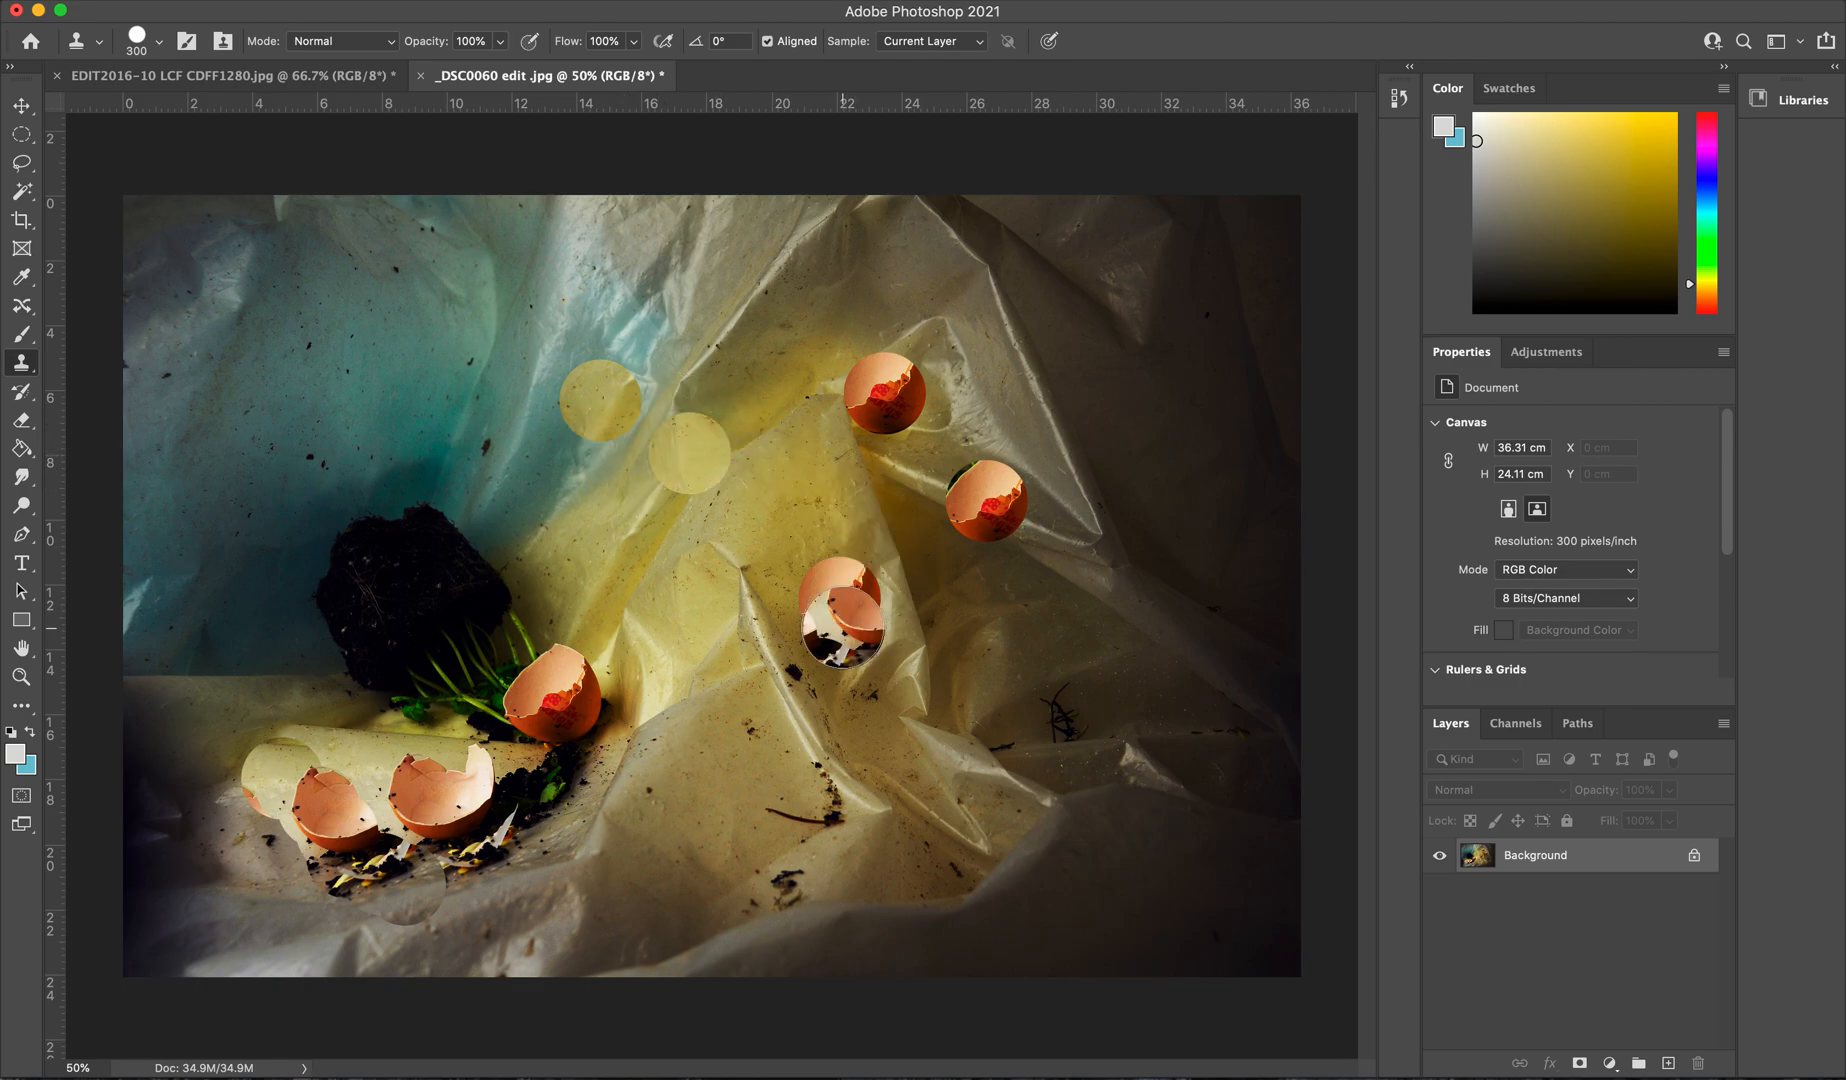
pyautogui.press('super+z')
pyautogui.press('super+z')
pyautogui.press('super+z')
pyautogui.press('super+z')
pyautogui.press('super+z')
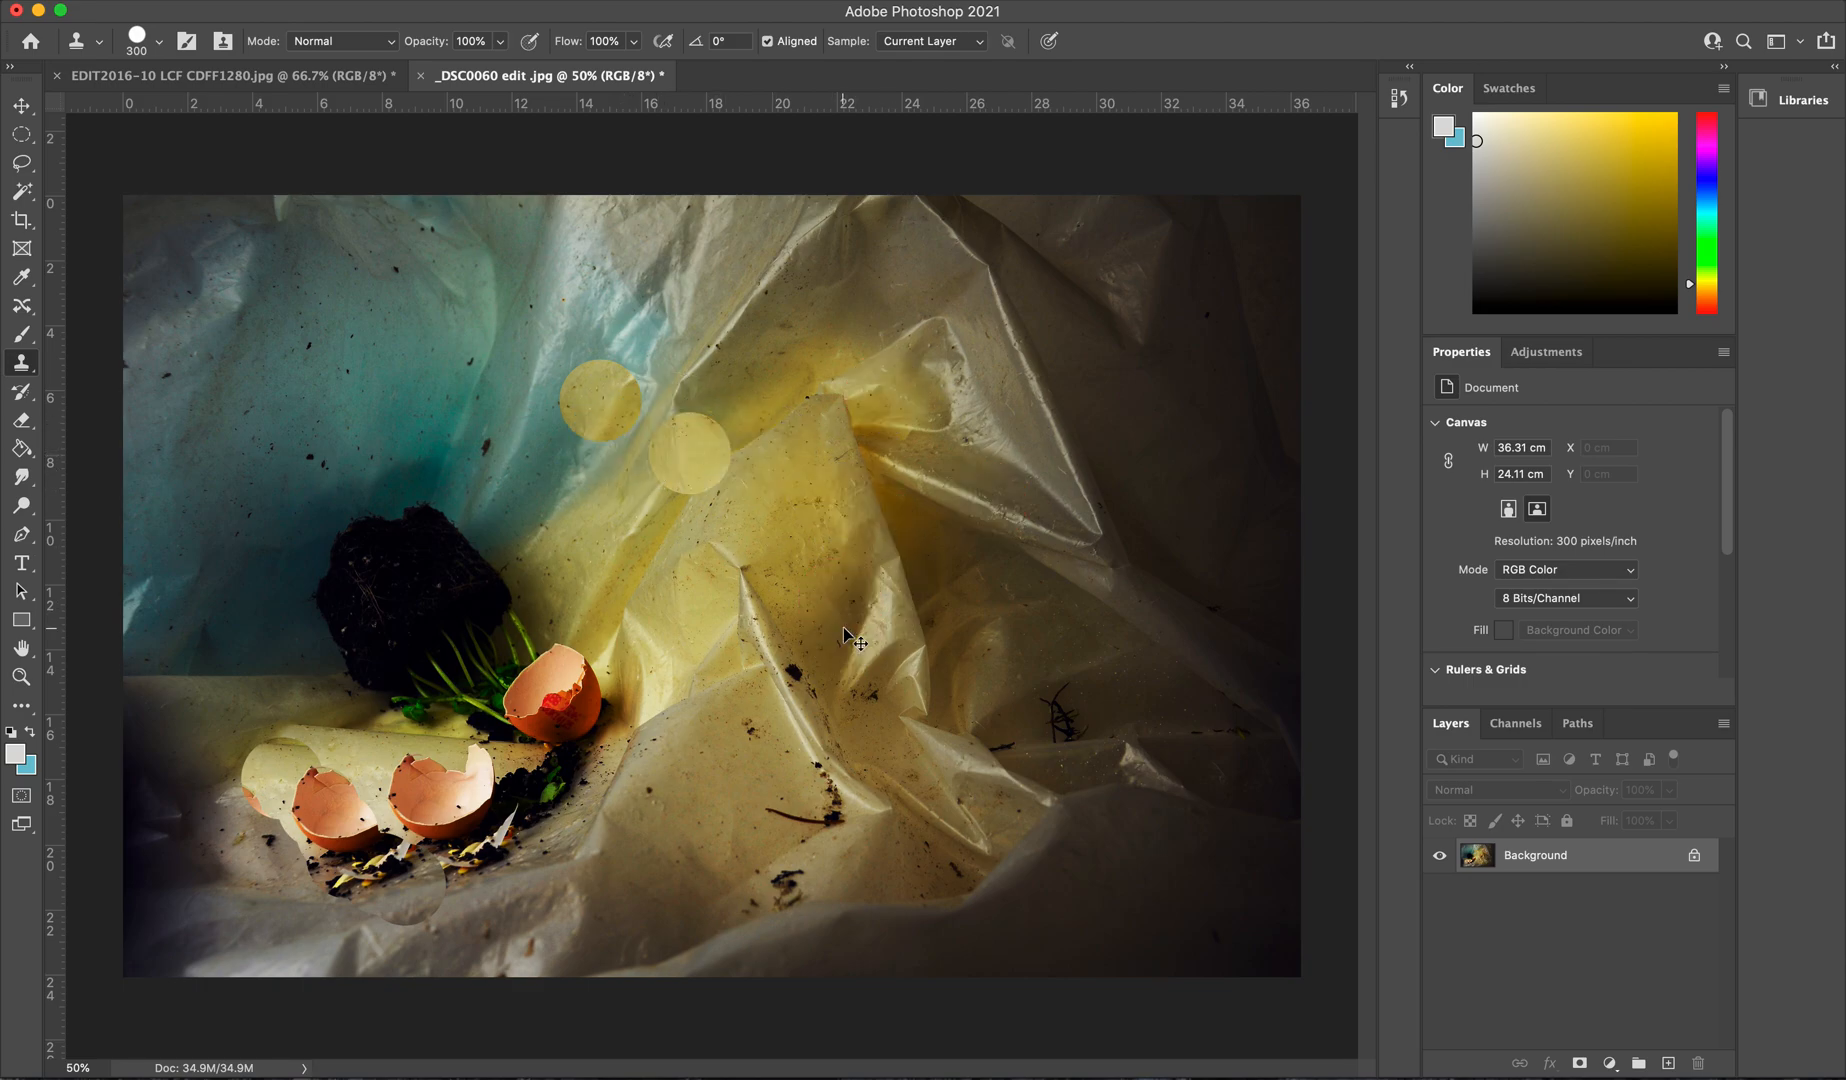
pyautogui.press('super+z')
pyautogui.click(844, 627)
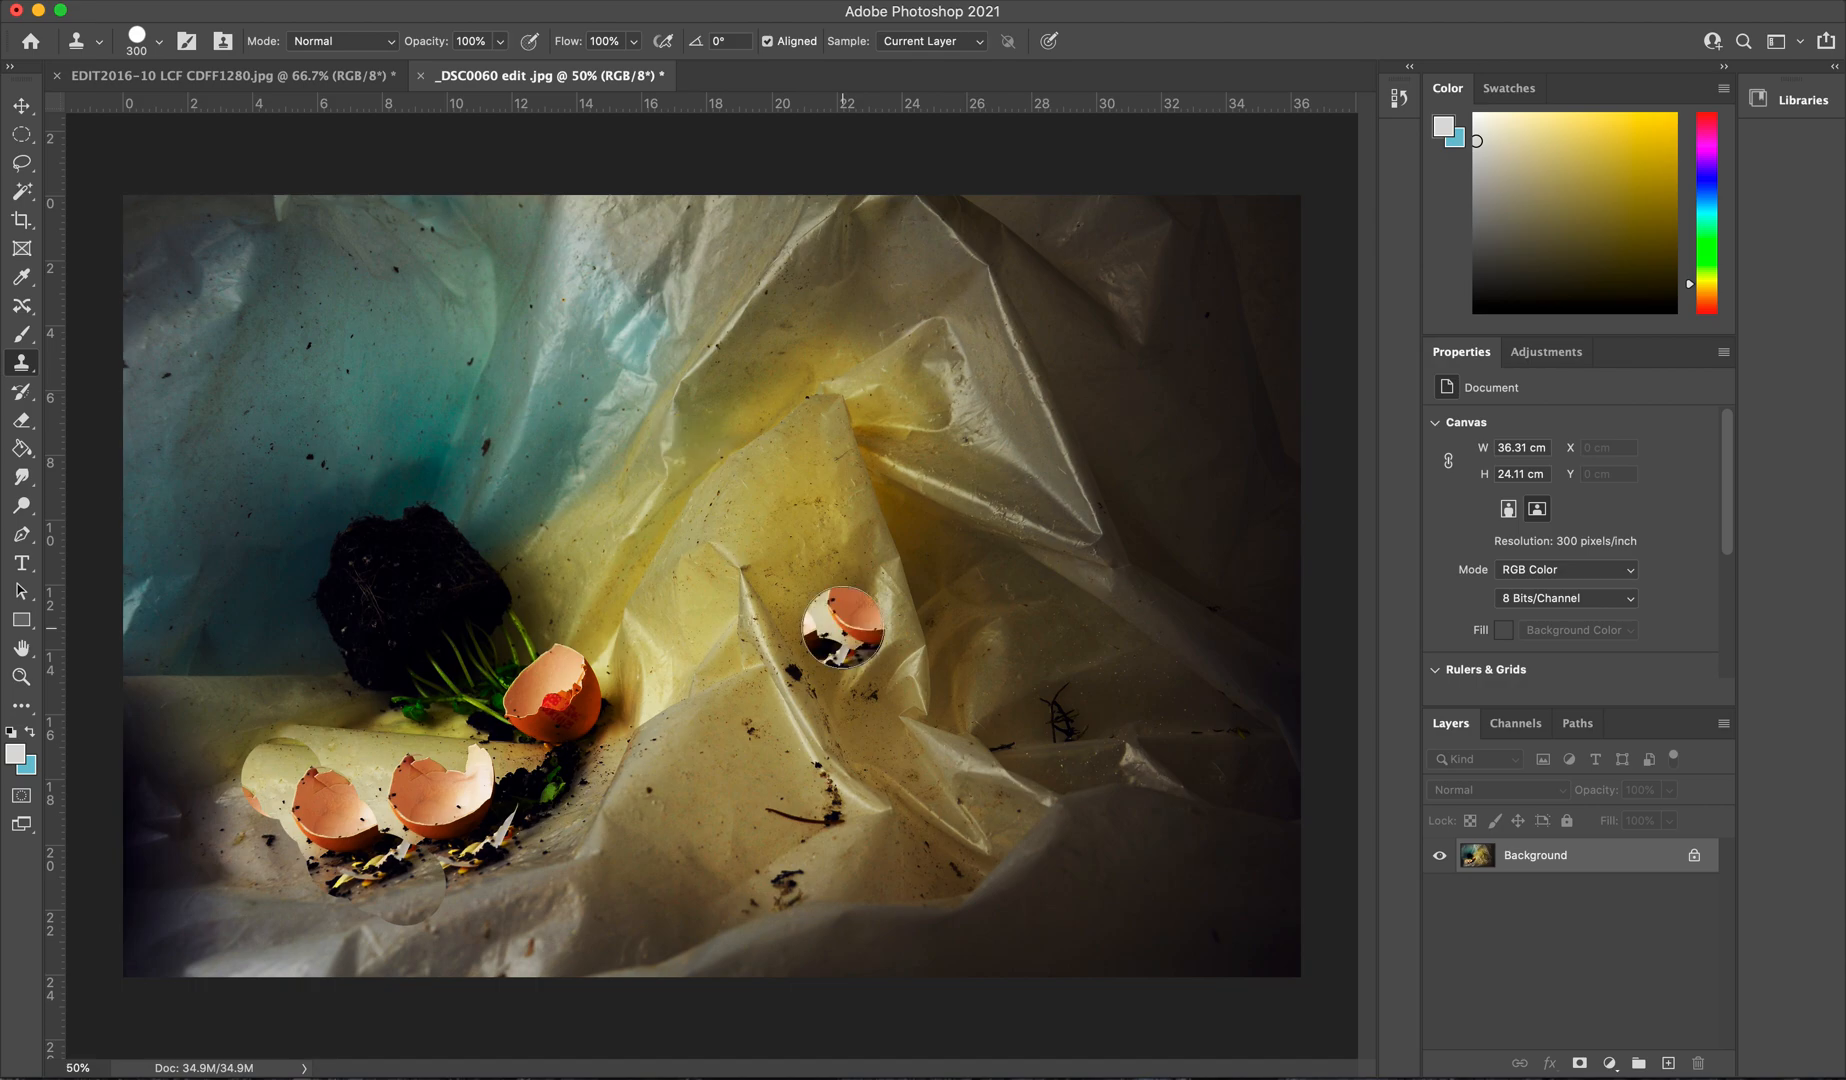
pyautogui.press('super+z')
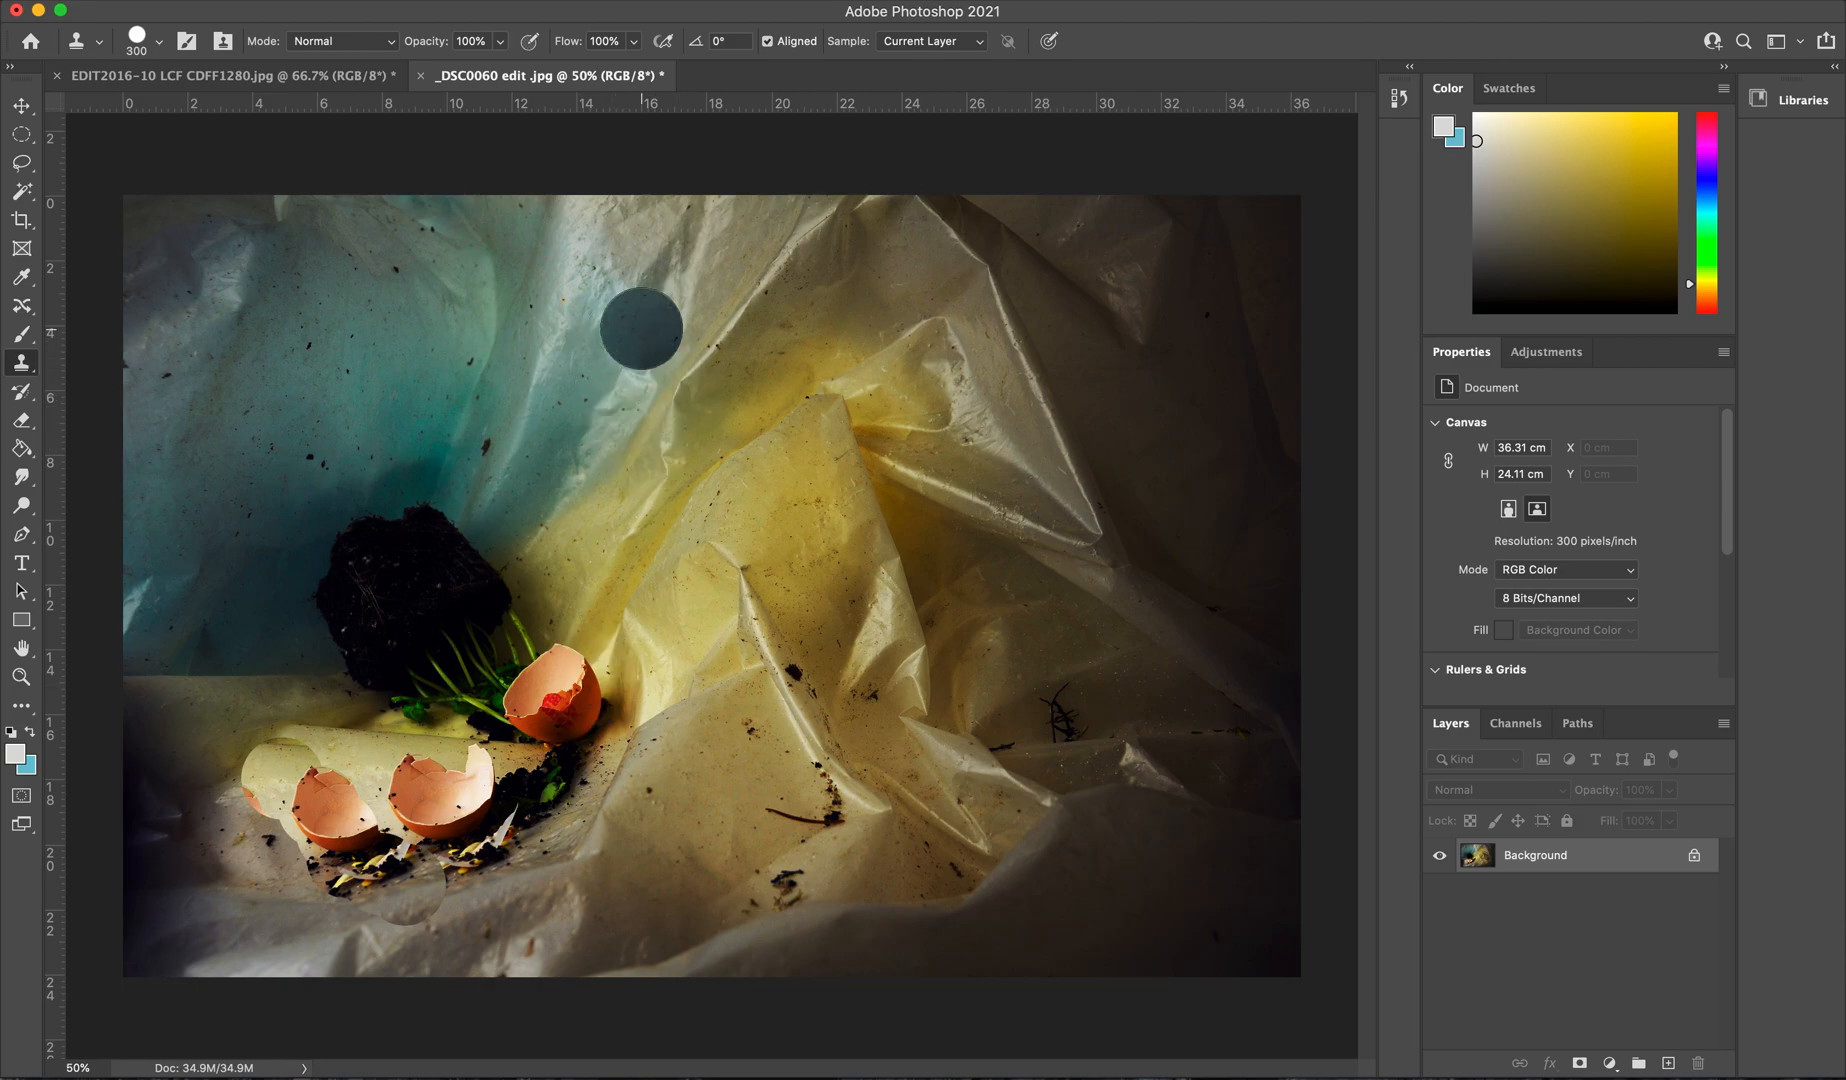
# Sample the bluish plastic fold above the centre and paint continuous clone strokes through the yellow plastic folds
pyautogui.keyDown('alt'); pyautogui.click(642, 329); pyautogui.keyUp('alt')
pyautogui.moveTo(642, 329)
pyautogui.mouseDown()
pyautogui.moveTo(775, 465)
pyautogui.moveTo(844, 370)
pyautogui.moveTo(914, 378)
pyautogui.moveTo(894, 358)
pyautogui.moveTo(939, 433)
pyautogui.moveTo(1008, 479)
pyautogui.mouseUp()
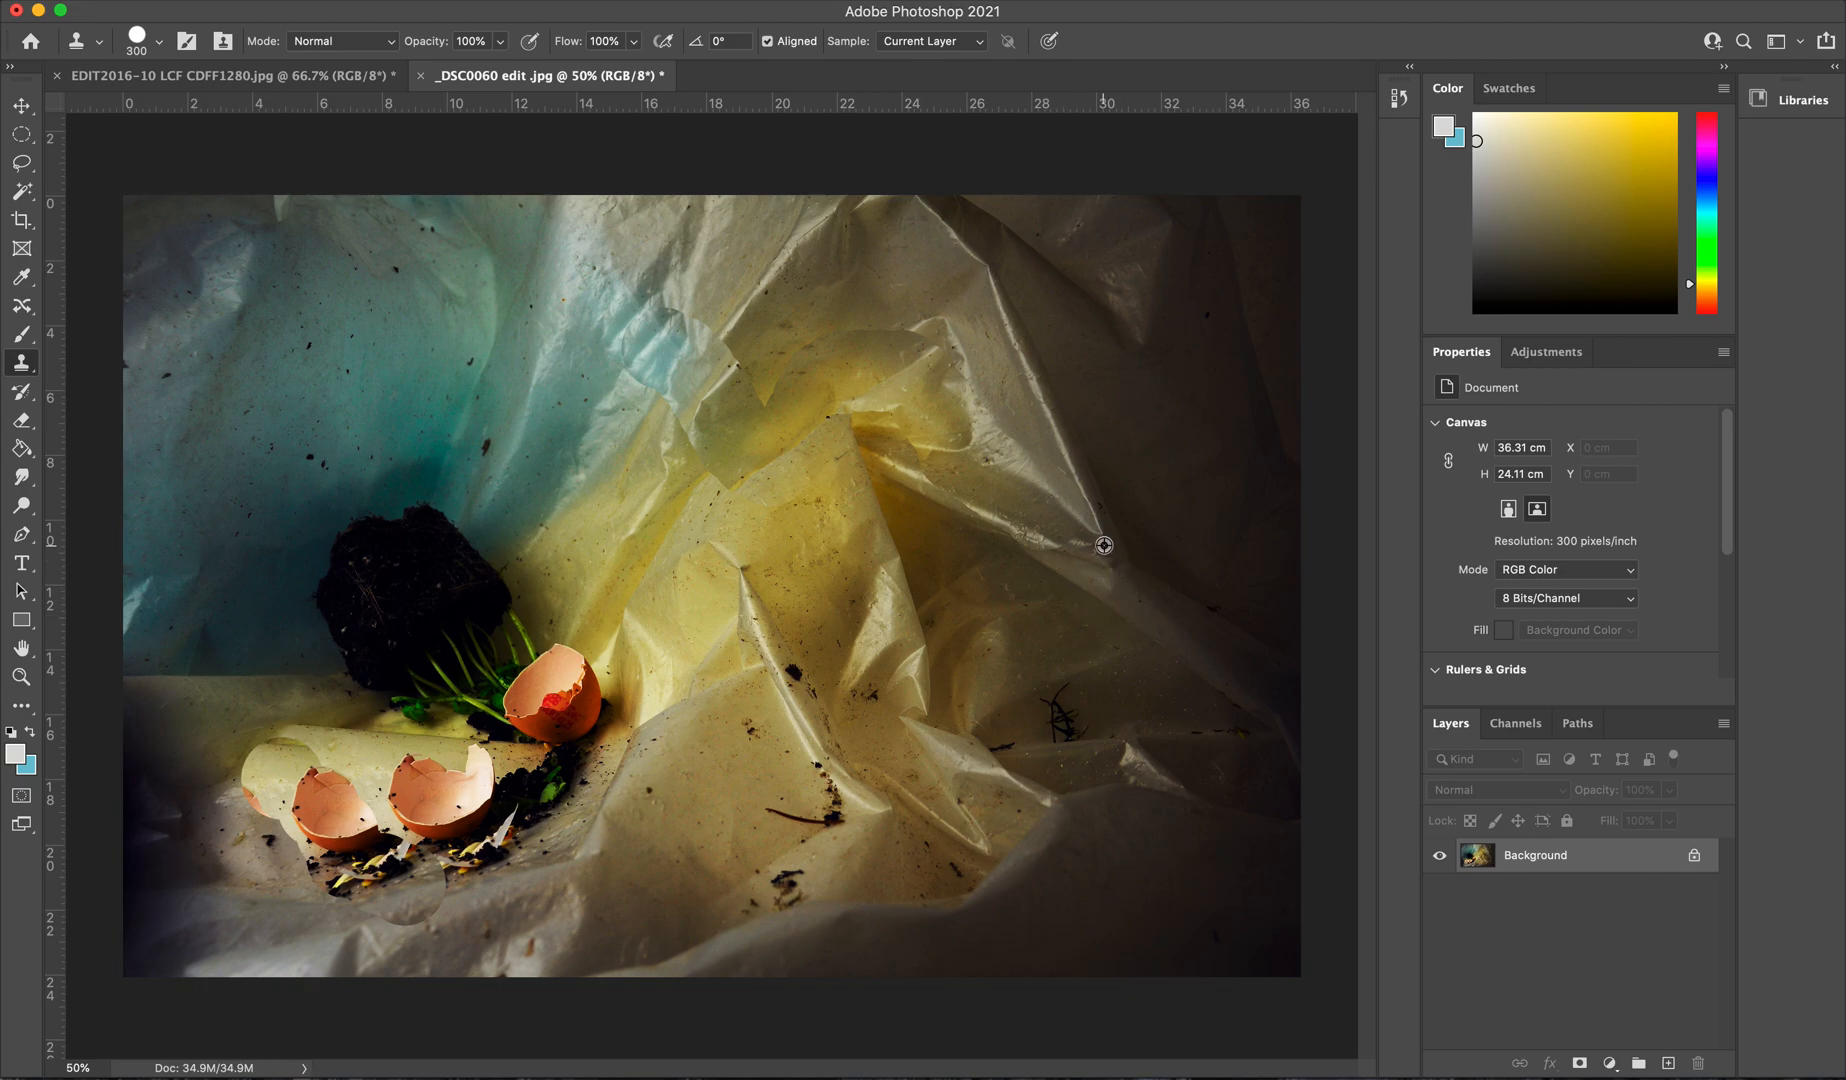
pyautogui.moveTo(1060, 568)
pyautogui.mouseDown()
pyautogui.moveTo(972, 570)
pyautogui.moveTo(928, 607)
pyautogui.moveTo(912, 678)
pyautogui.moveTo(858, 620)
pyautogui.moveTo(874, 558)
pyautogui.moveTo(852, 539)
pyautogui.moveTo(788, 526)
pyautogui.moveTo(754, 574)
pyautogui.moveTo(638, 546)
pyautogui.mouseUp()
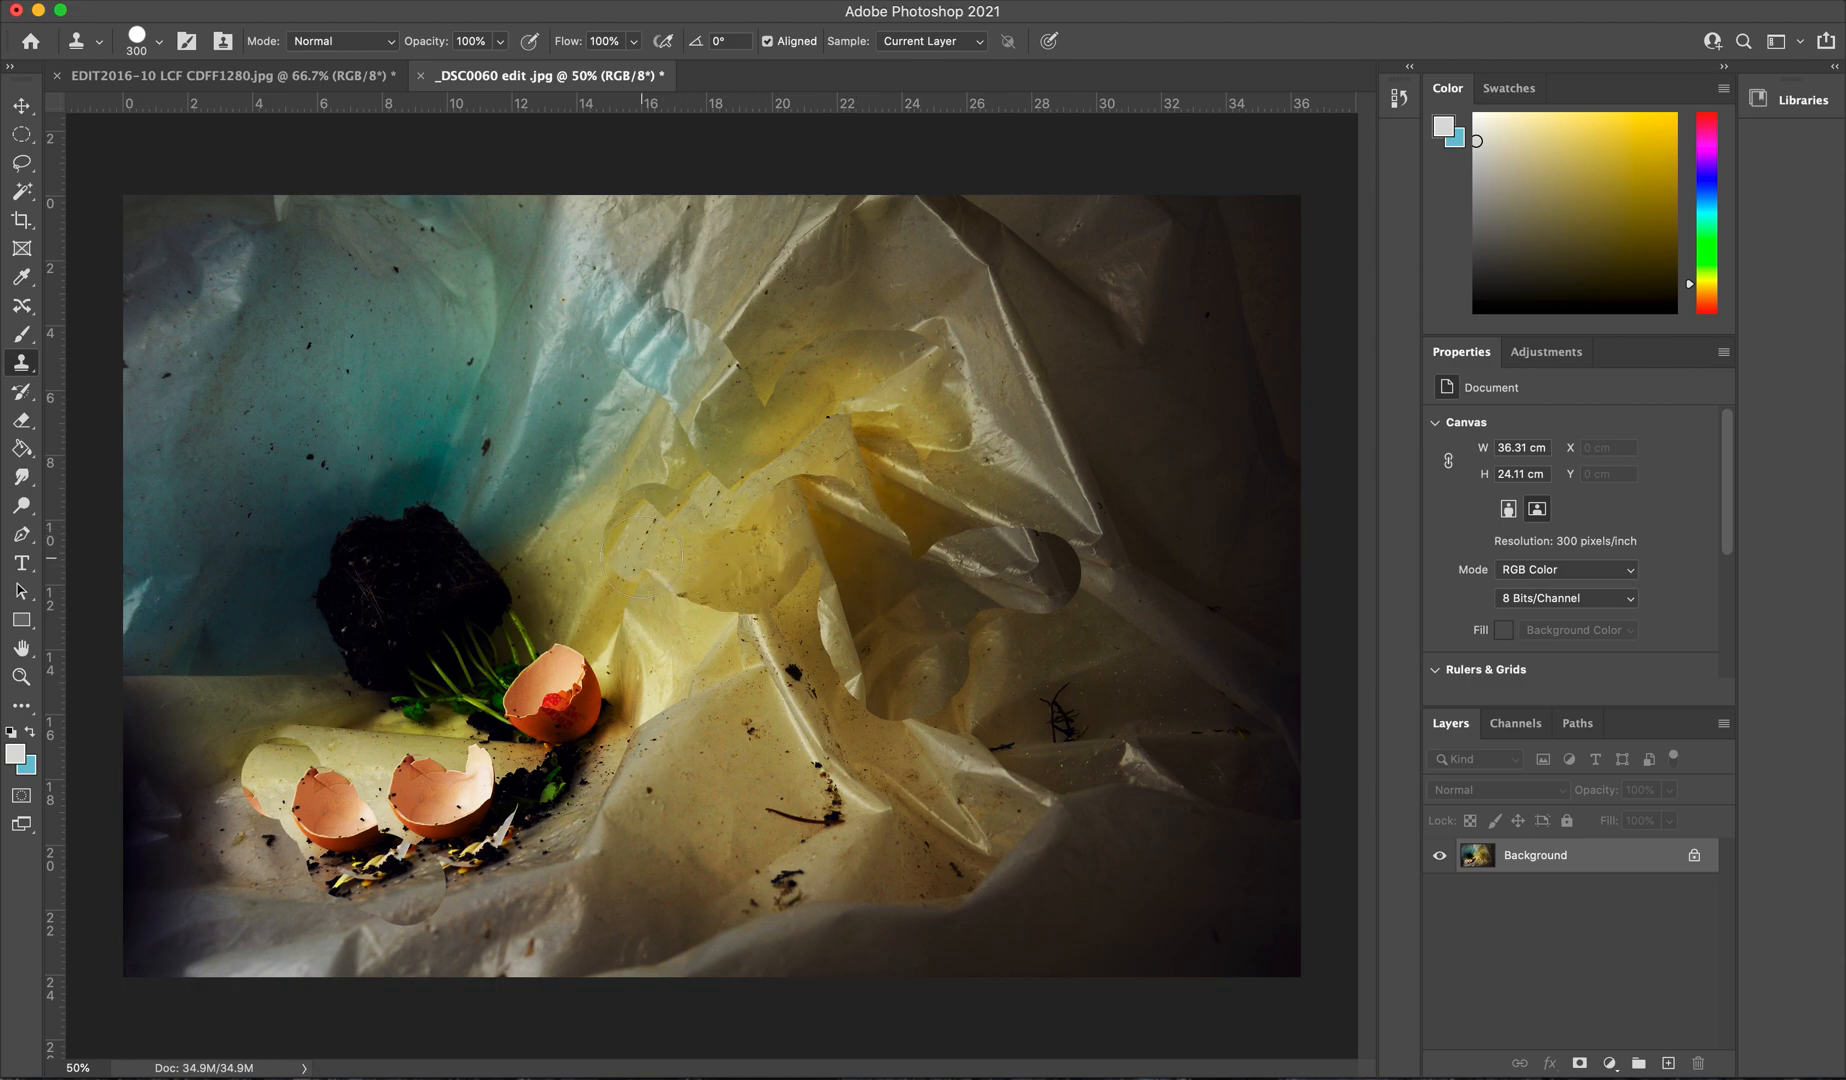
# Clone blue plastic across the lower blue area and over the top of the black soil clump
pyautogui.moveTo(355, 427)
pyautogui.mouseDown()
pyautogui.moveTo(430, 440)
pyautogui.moveTo(490, 480)
pyautogui.moveTo(535, 455)
pyautogui.moveTo(595, 458)
pyautogui.moveTo(638, 420)
pyautogui.mouseUp()
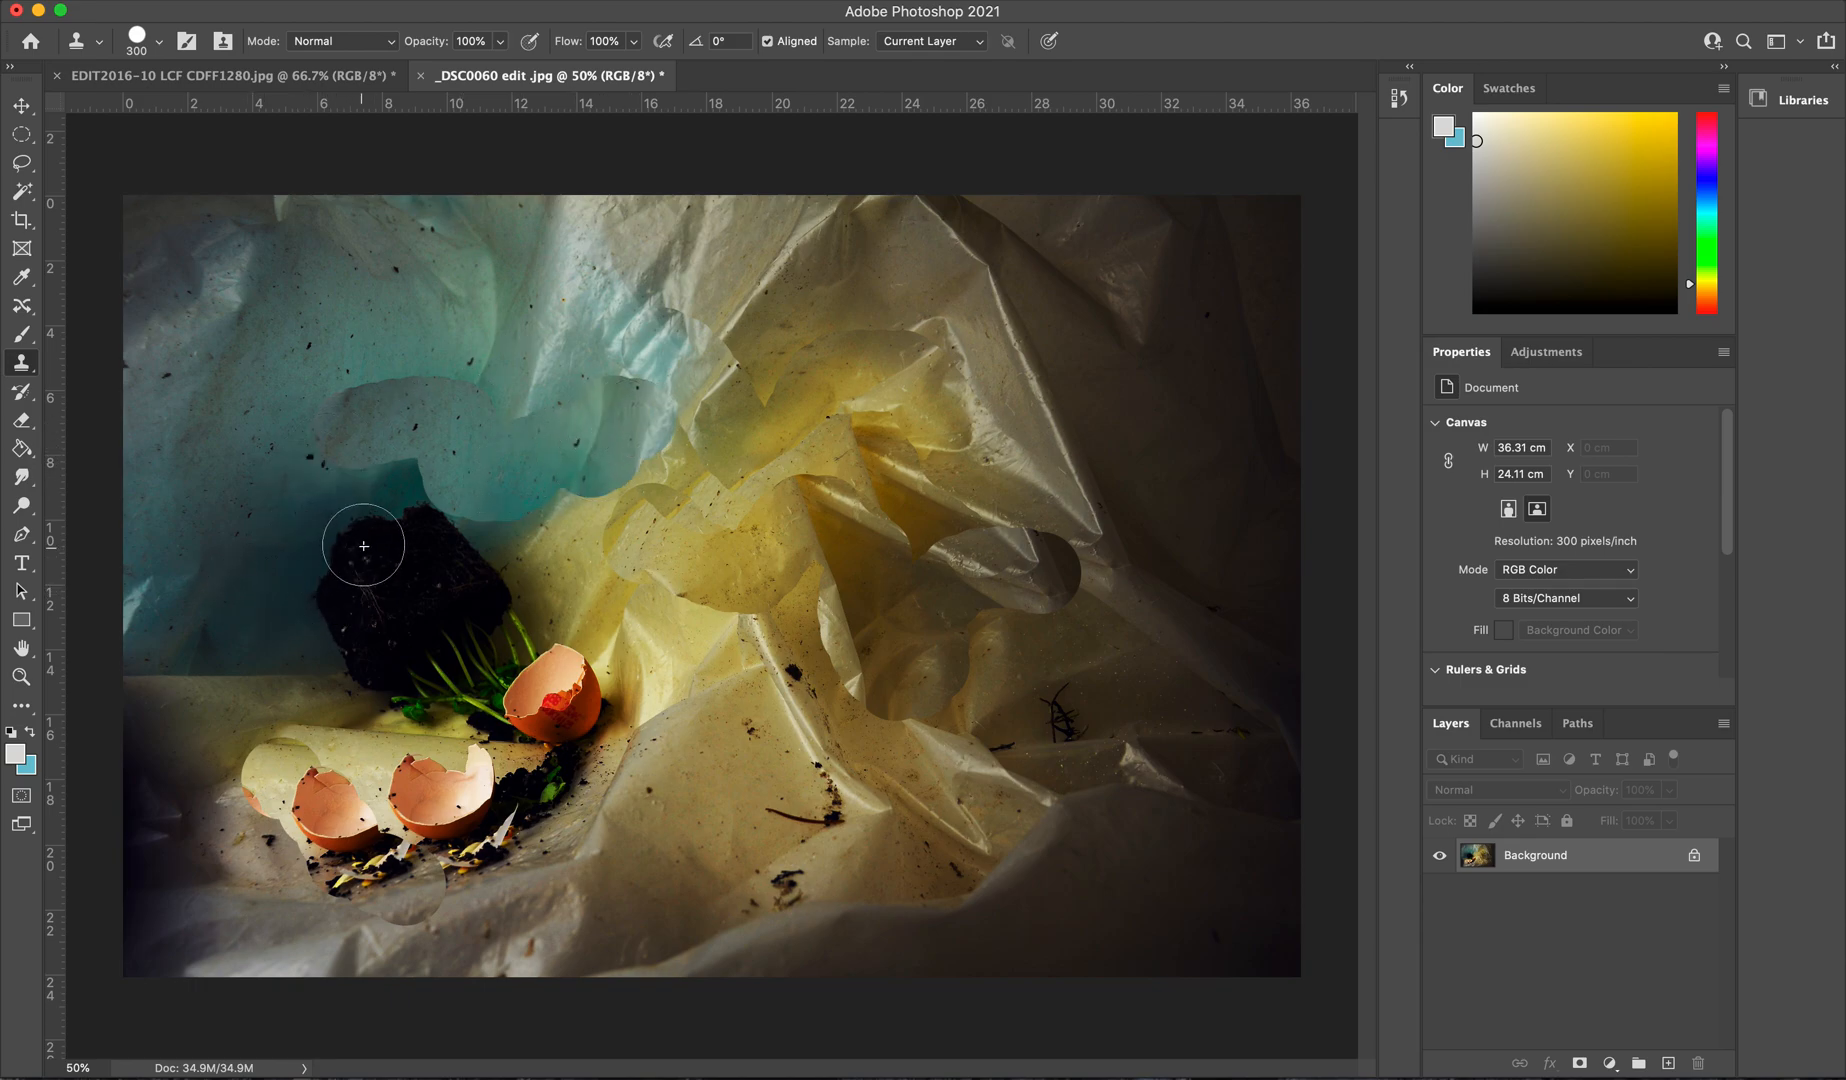
pyautogui.keyDown('alt'); pyautogui.click(246, 498); pyautogui.keyUp('alt')
pyautogui.moveTo(283, 552)
pyautogui.mouseDown()
pyautogui.moveTo(438, 540)
pyautogui.moveTo(389, 508)
pyautogui.moveTo(360, 519)
pyautogui.moveTo(441, 530)
pyautogui.moveTo(504, 607)
pyautogui.moveTo(436, 635)
pyautogui.moveTo(350, 597)
pyautogui.mouseUp()
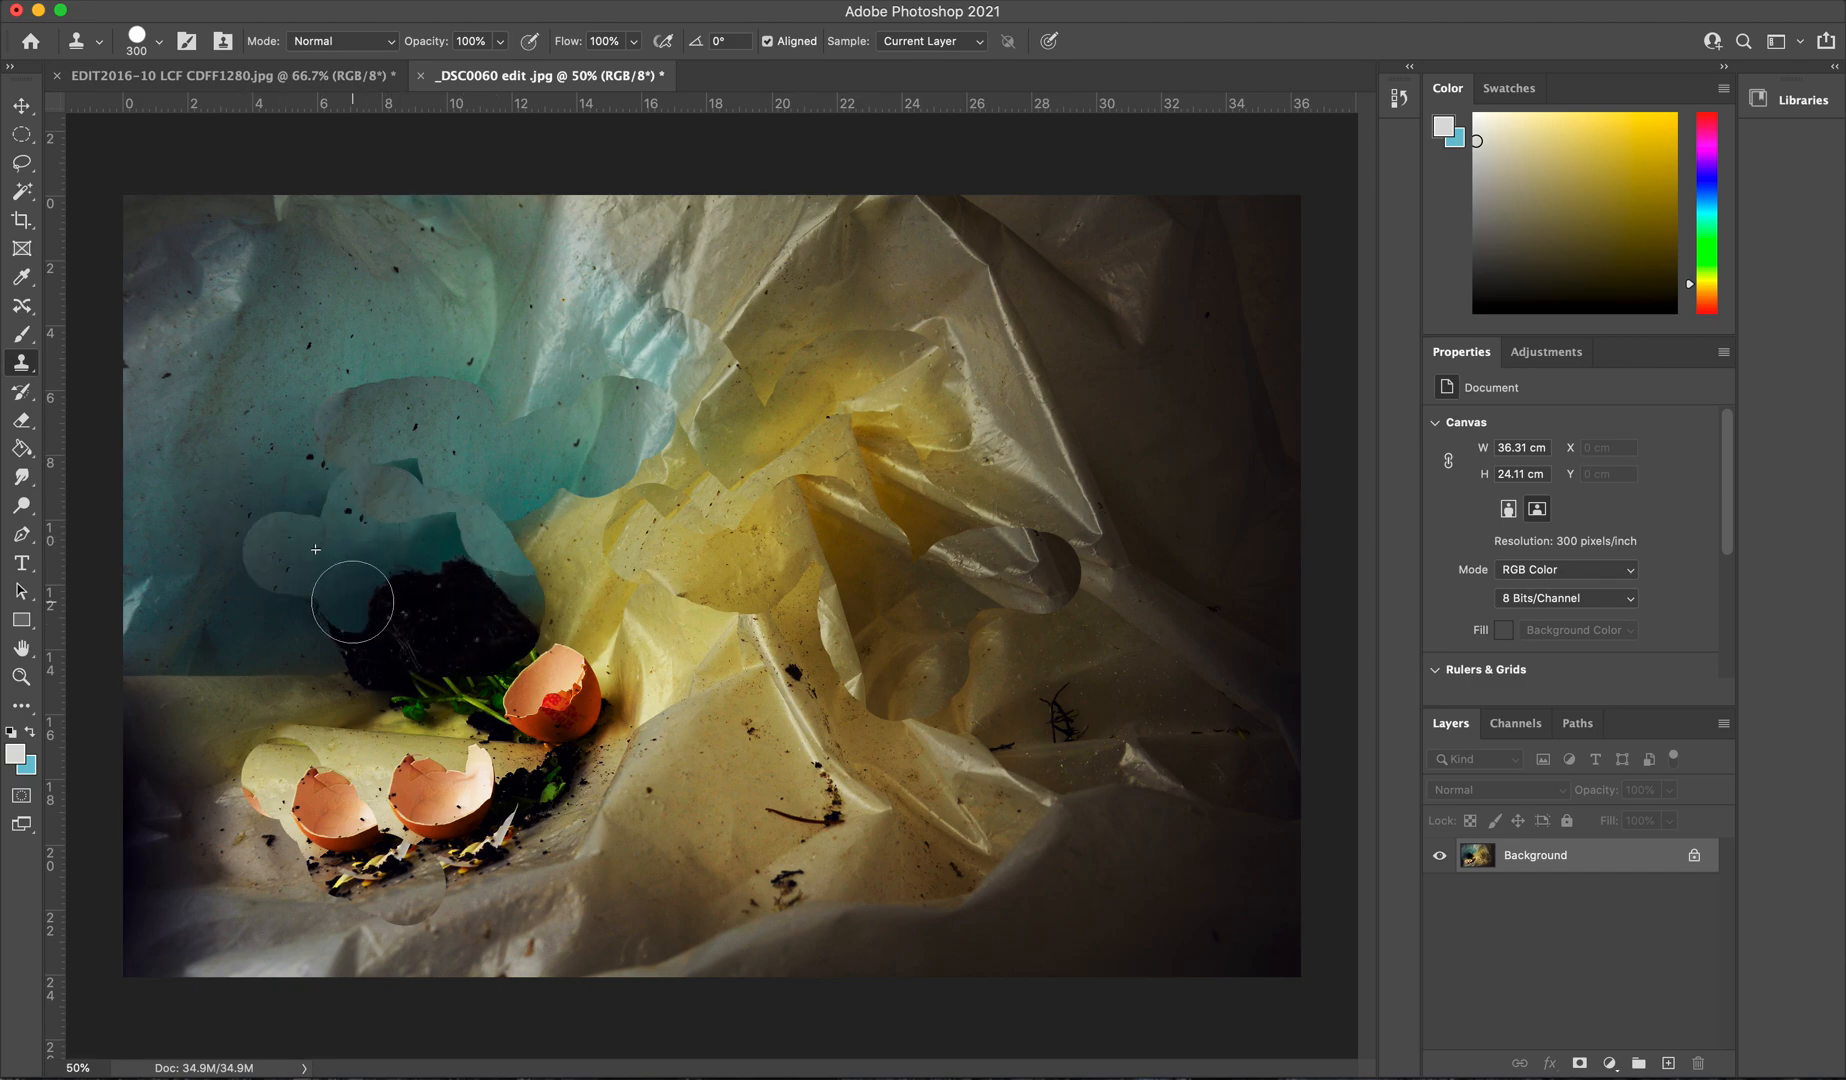
# Clone the upper eggshell and leaves slightly above the original, and paint sampled plastic folds through the blue upper-left area
pyautogui.keyDown('alt'); pyautogui.click(720, 765); pyautogui.keyUp('alt')
pyautogui.moveTo(743, 712)
pyautogui.mouseDown()
pyautogui.moveTo(655, 674)
pyautogui.moveTo(627, 720)
pyautogui.moveTo(584, 721)
pyautogui.moveTo(579, 641)
pyautogui.moveTo(522, 650)
pyautogui.mouseUp()
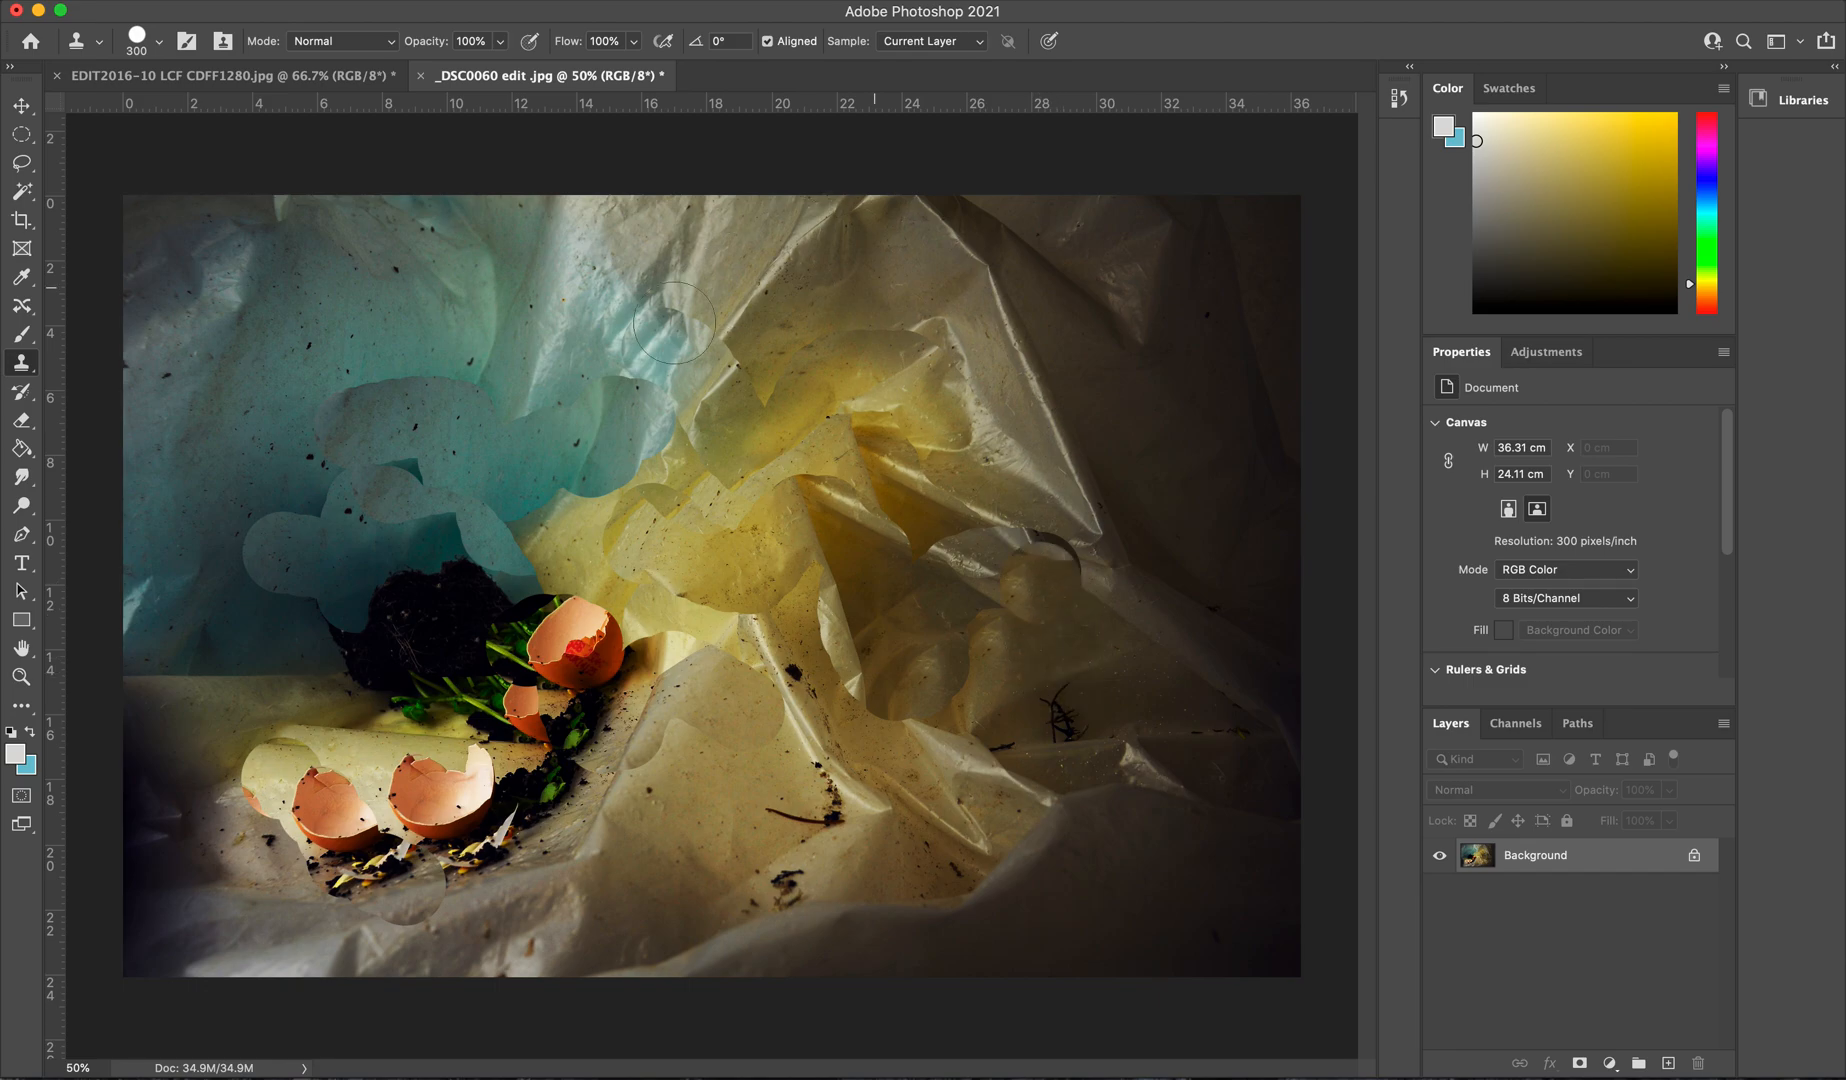
pyautogui.keyDown('alt'); pyautogui.click(1026, 268); pyautogui.keyUp('alt')
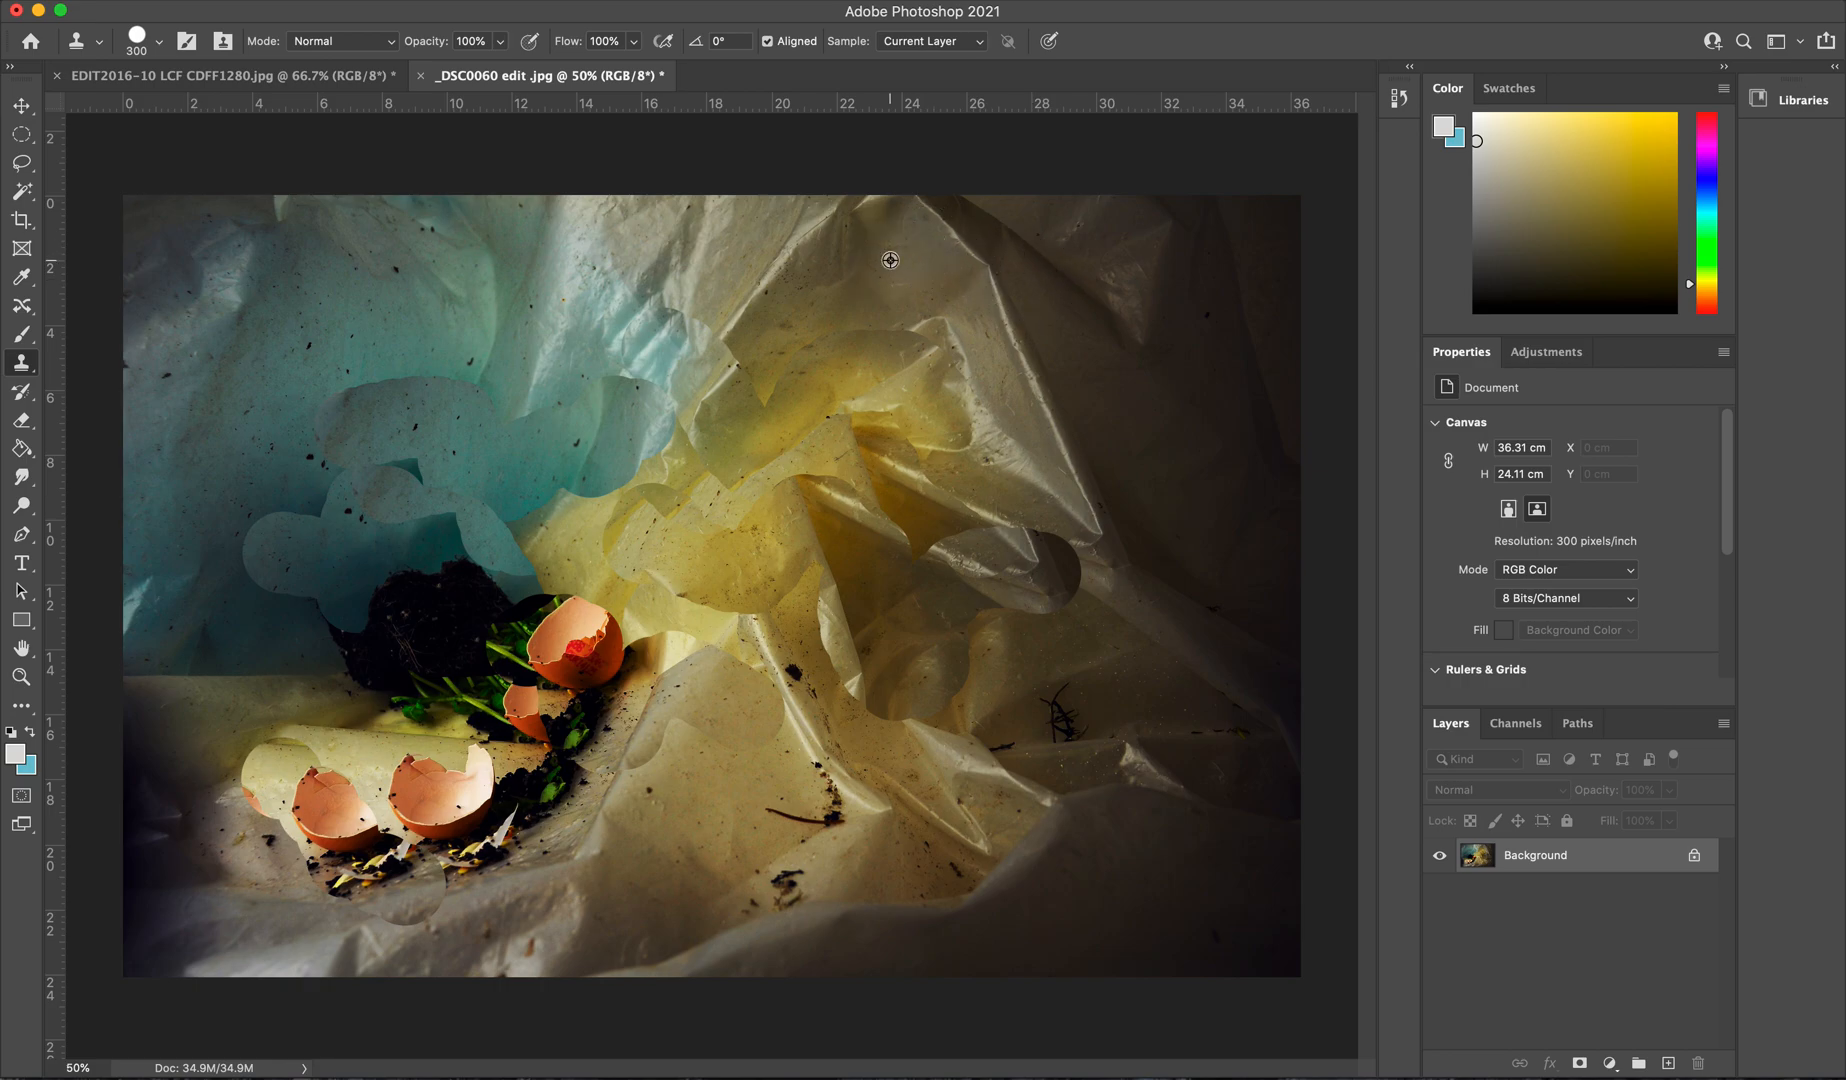
pyautogui.moveTo(829, 255)
pyautogui.mouseDown()
pyautogui.moveTo(743, 247)
pyautogui.moveTo(675, 278)
pyautogui.moveTo(745, 297)
pyautogui.moveTo(585, 345)
pyautogui.moveTo(465, 266)
pyautogui.moveTo(447, 320)
pyautogui.moveTo(358, 367)
pyautogui.moveTo(244, 320)
pyautogui.moveTo(256, 404)
pyautogui.moveTo(193, 446)
pyautogui.moveTo(239, 487)
pyautogui.moveTo(180, 510)
pyautogui.moveTo(167, 650)
pyautogui.mouseUp()
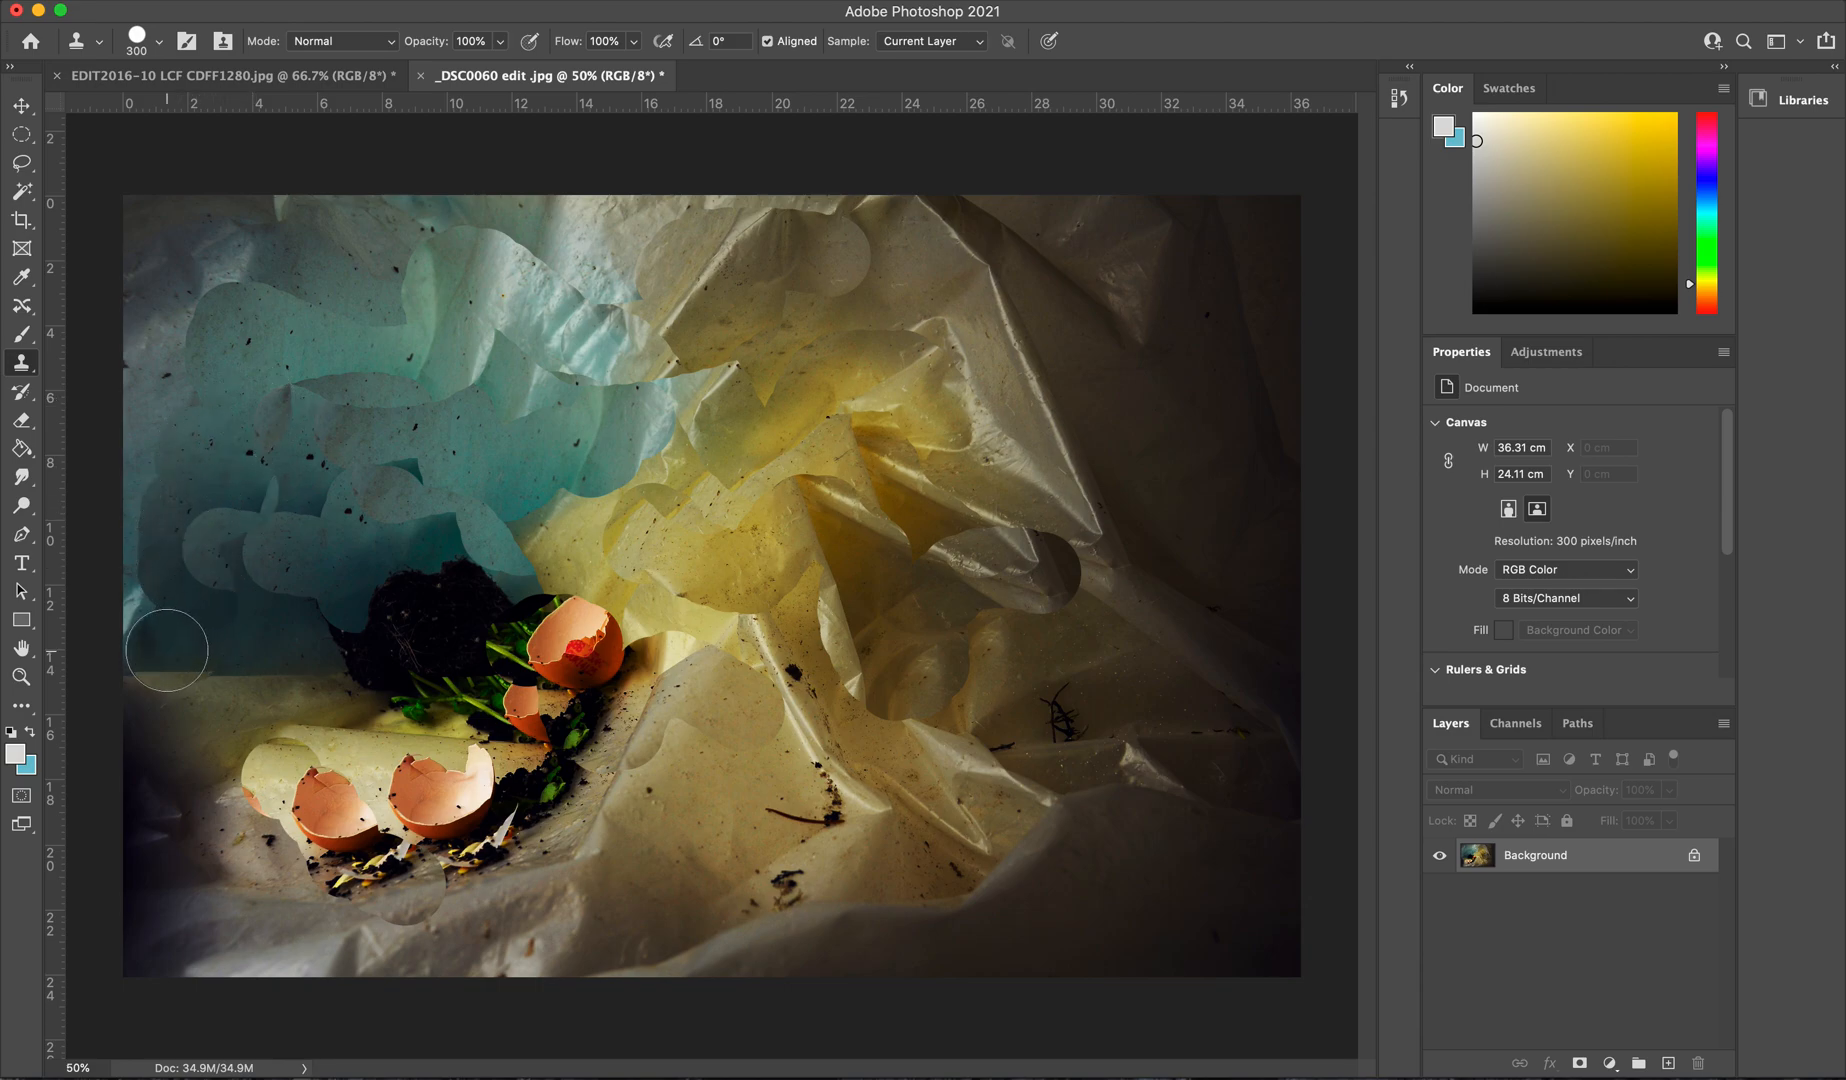